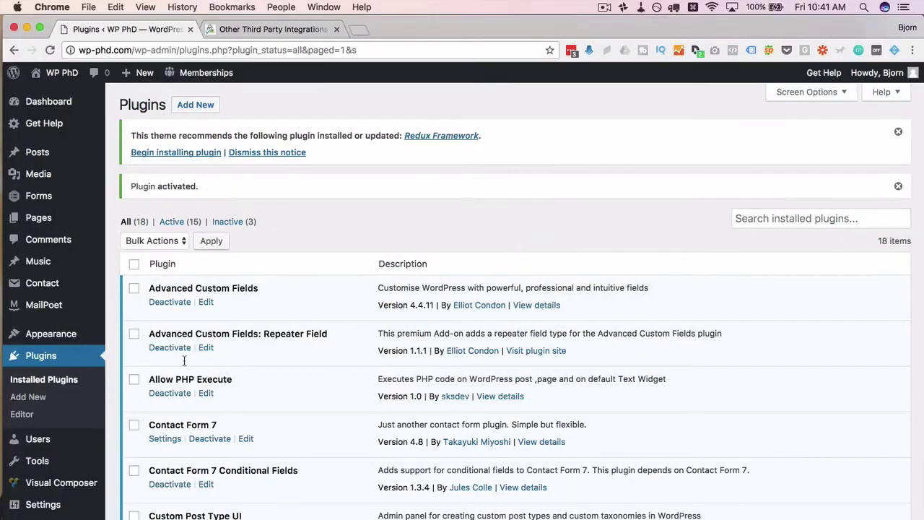
Step: Bring up the new Memberships submenu in the admin sidebar after Paid Memberships Pro activation
scroll(78, 407, down, 4)
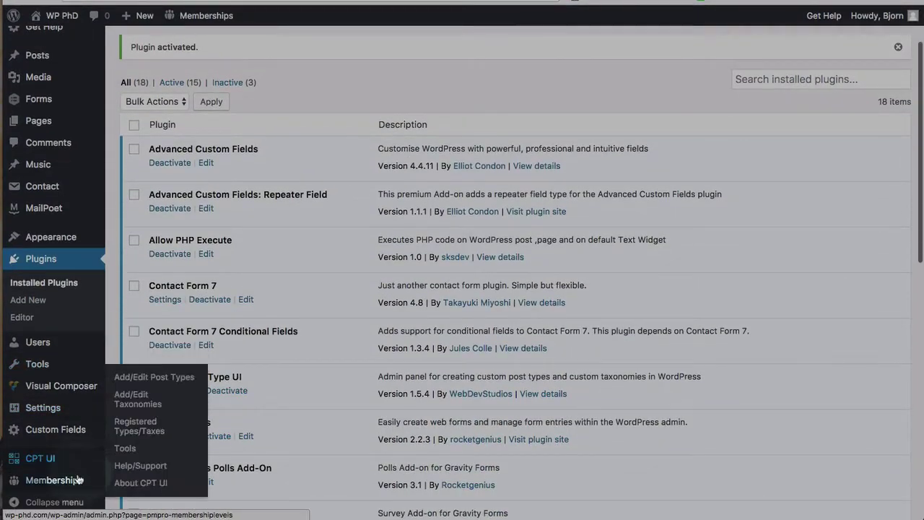
mouse_move(44, 489)
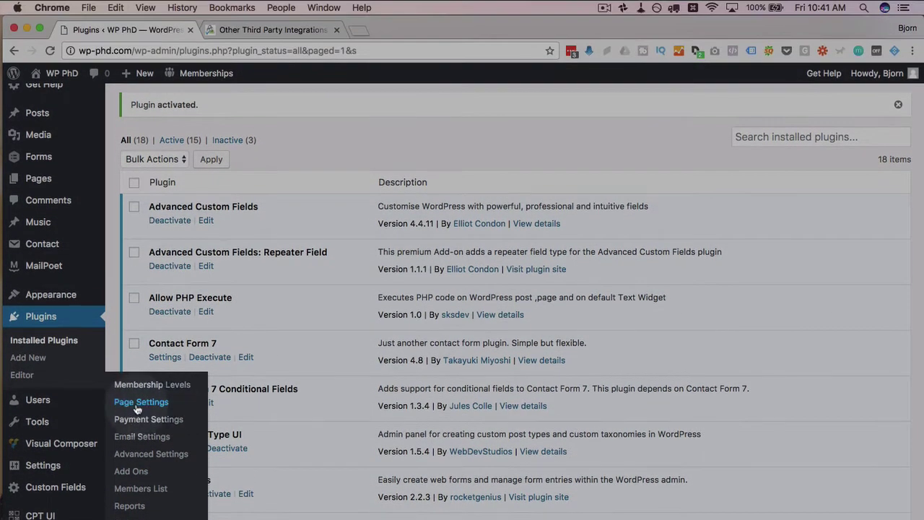
Step: Open Memberships > Page Settings and inspect the Account Page dropdown without assigning a page
click(138, 344)
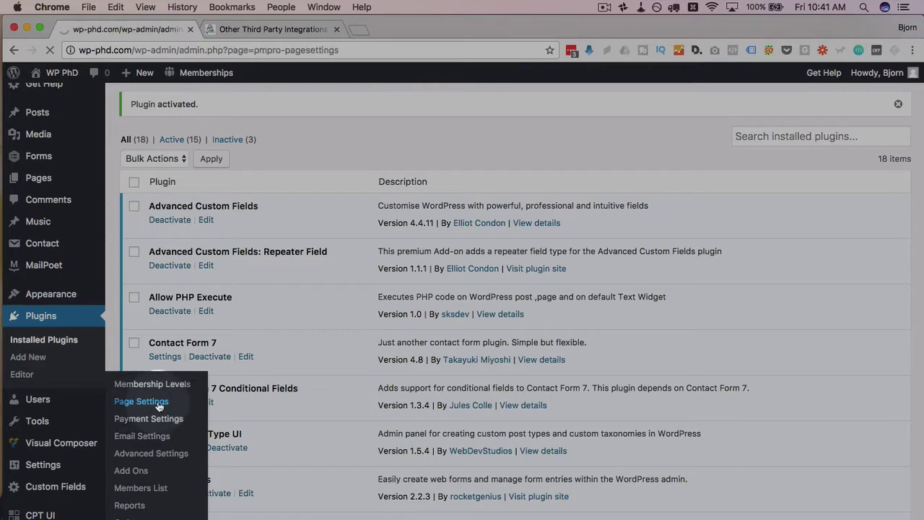
scroll(483, 308, down, 1)
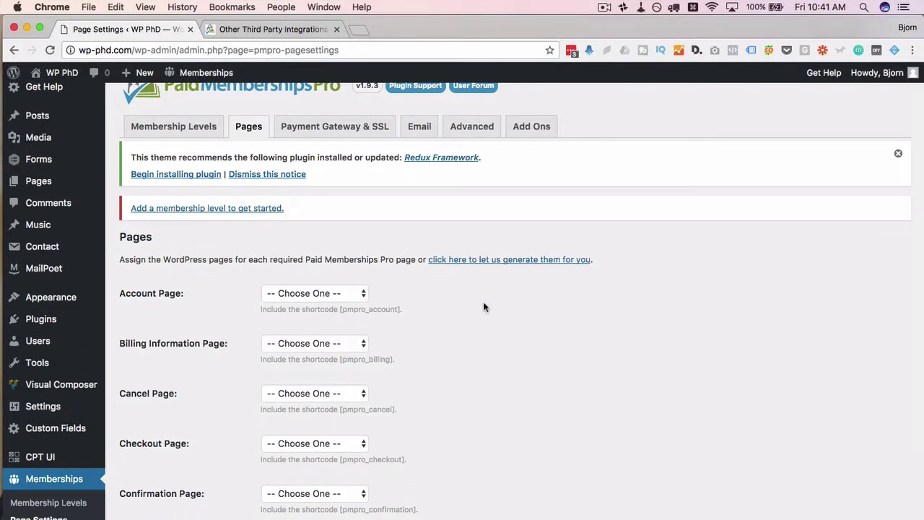
scroll(483, 307, down, 3)
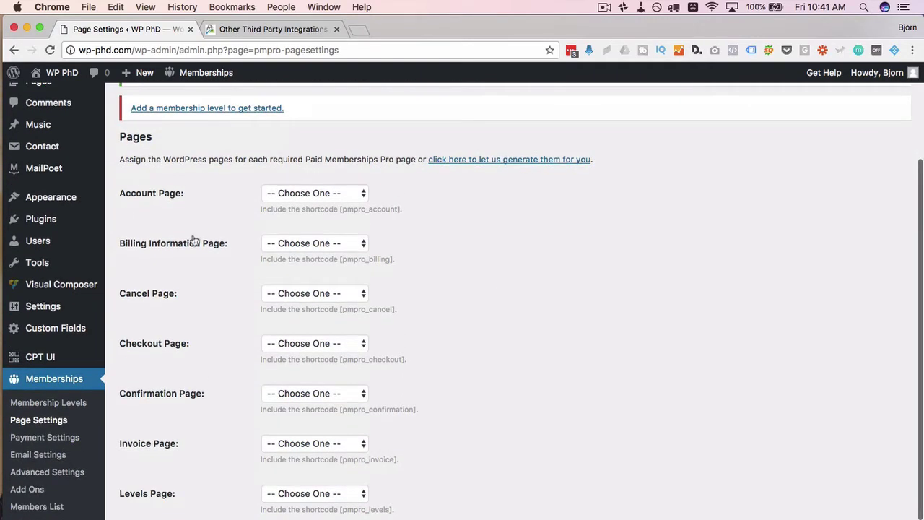
scroll(161, 206, down, 1)
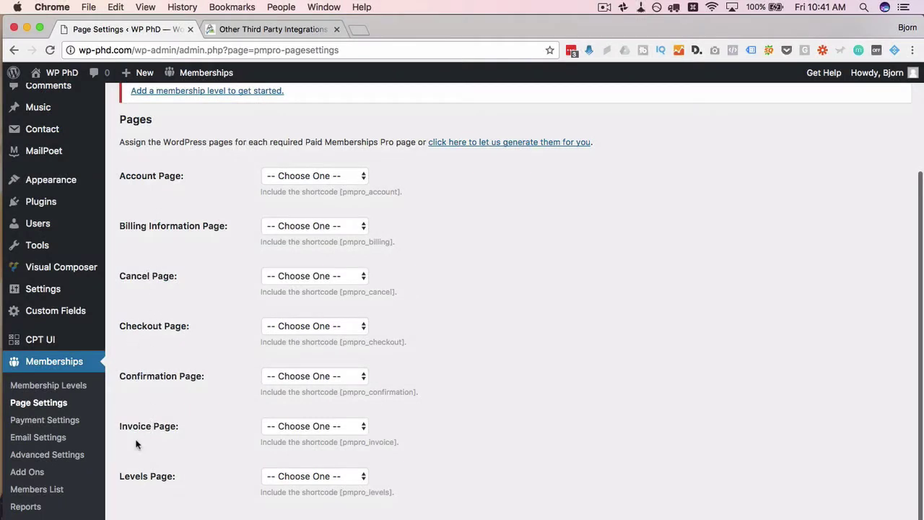
scroll(182, 481, down, 1)
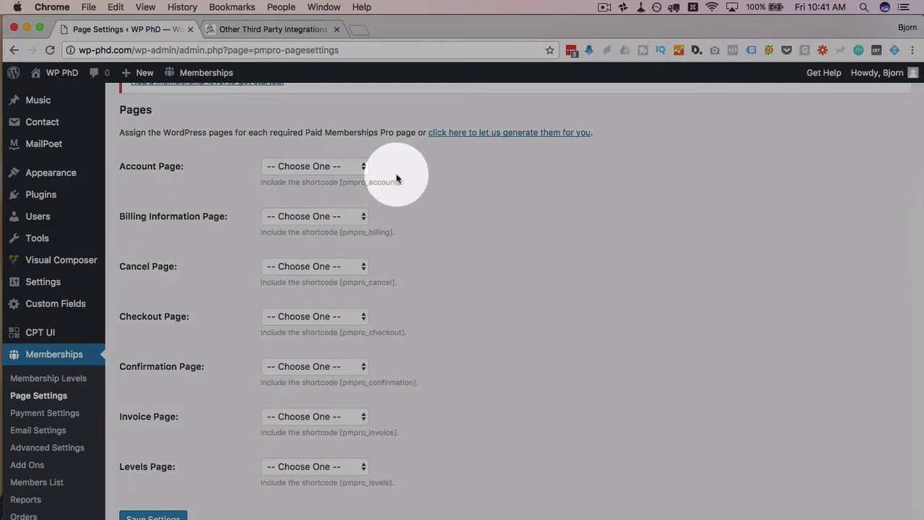
drag(409, 183, 338, 186)
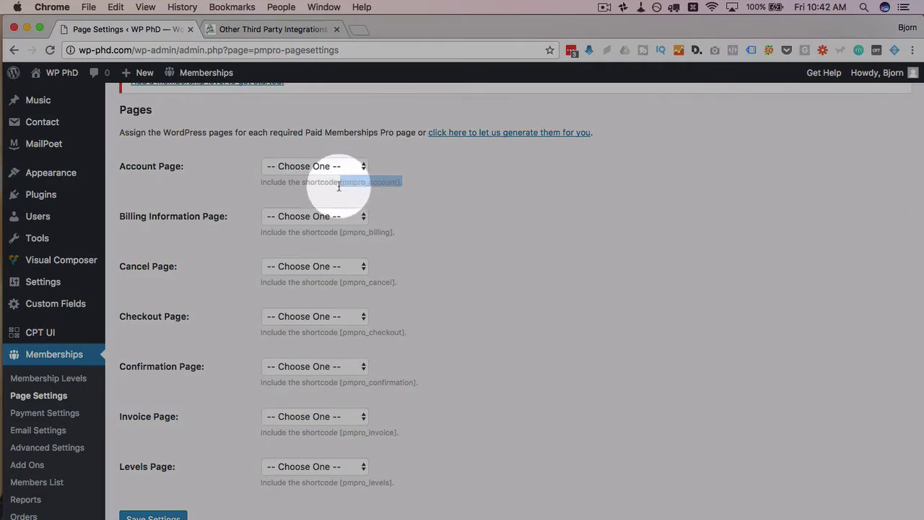
click(365, 167)
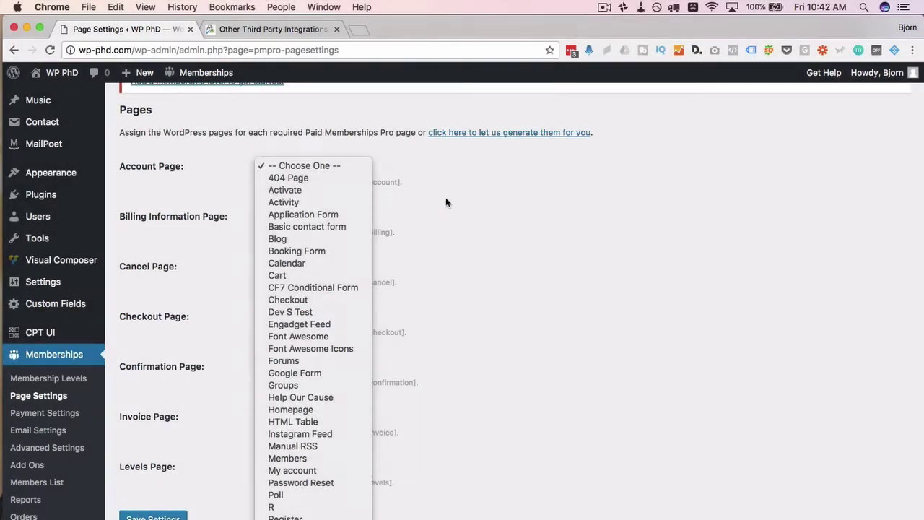
click(445, 198)
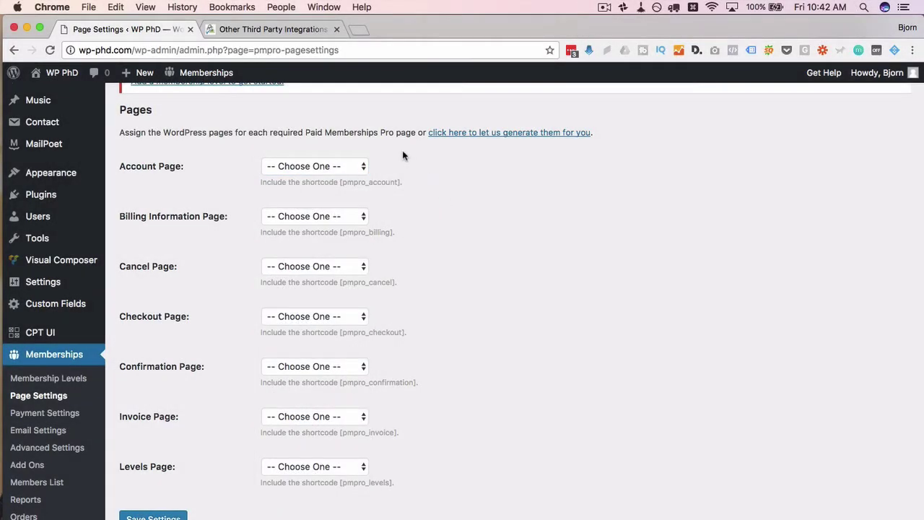
scroll(403, 152, up, 2)
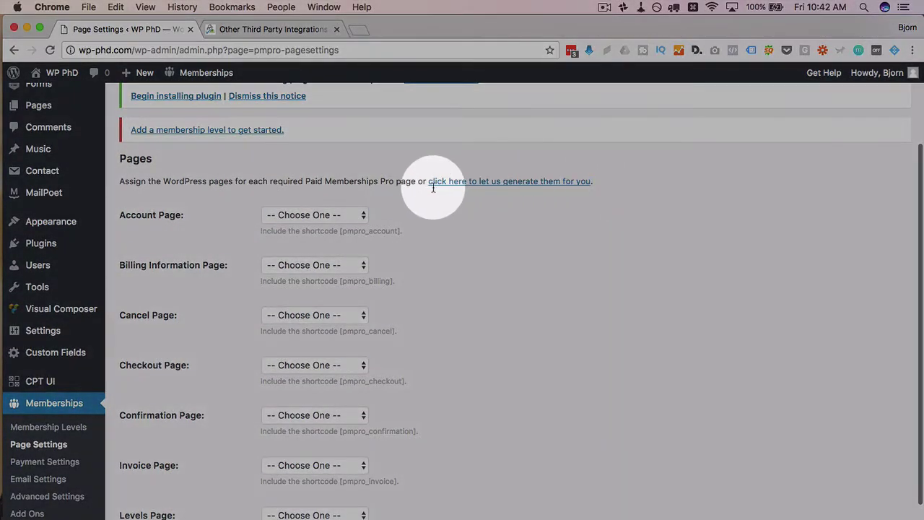
Step: Auto-generate the Account, Billing, Cancel, Checkout, Confirmation, Invoice and Levels pages and save them
click(508, 182)
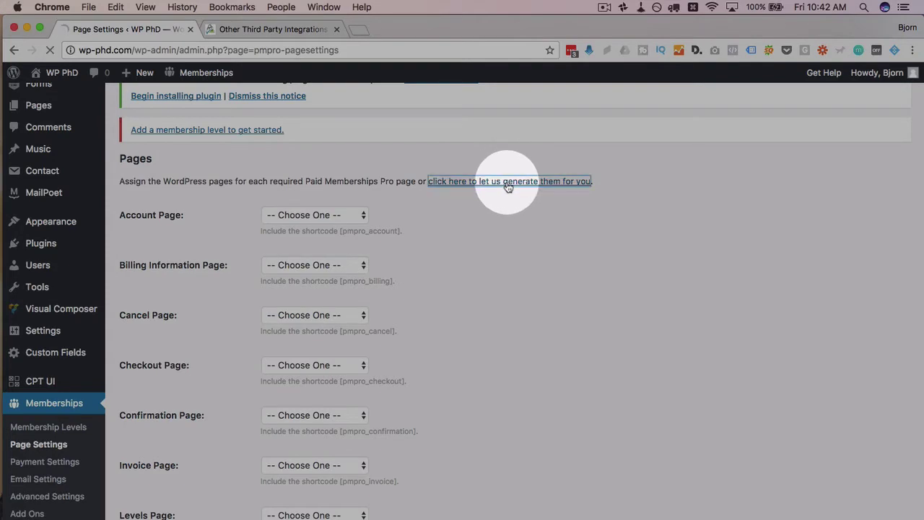
scroll(224, 329, down, 5)
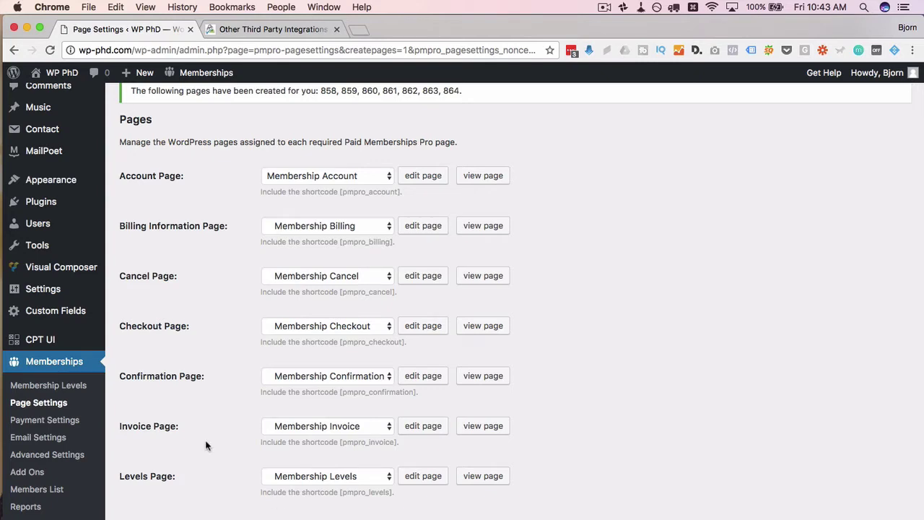
scroll(206, 445, down, 2)
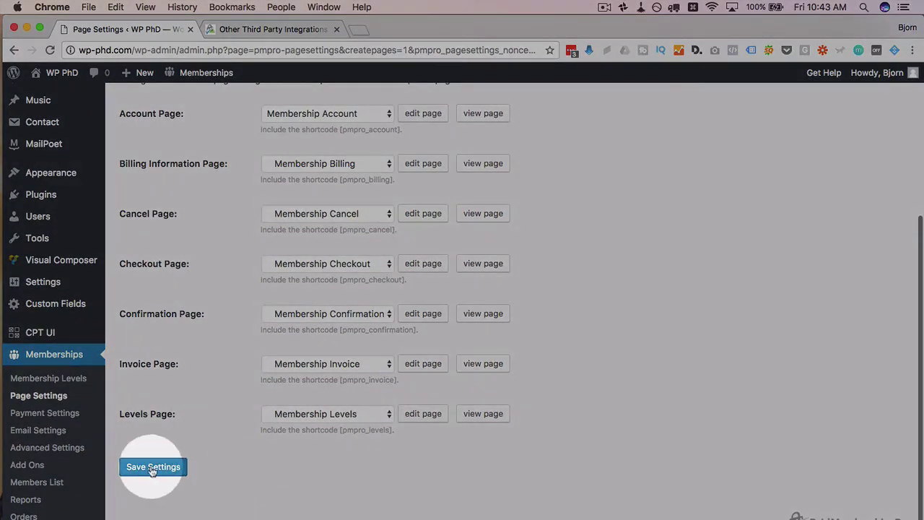
click(153, 468)
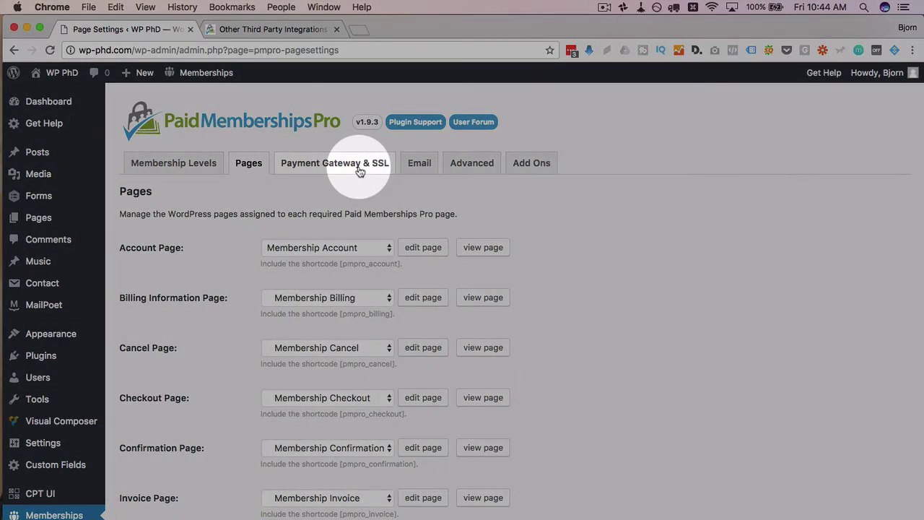
Step: Go to Email Settings and review the From Email and From Name sender fields
click(421, 163)
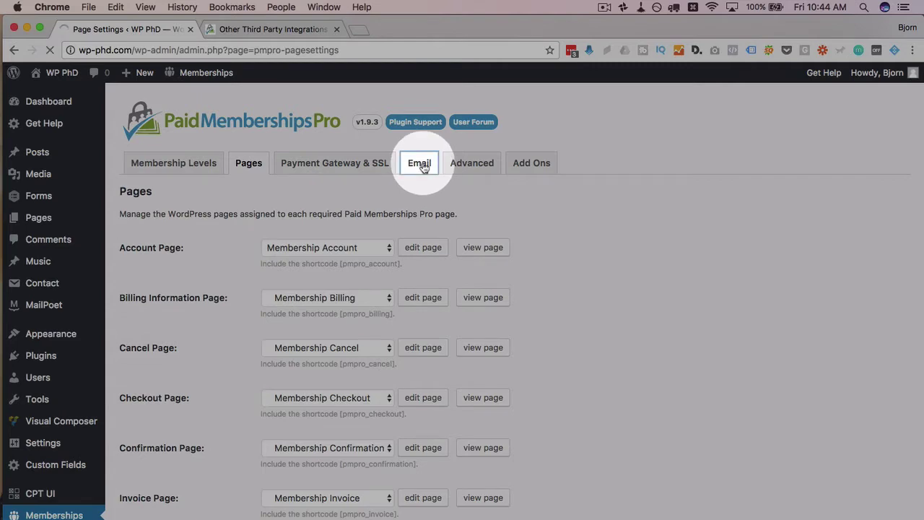
scroll(166, 324, down, 1)
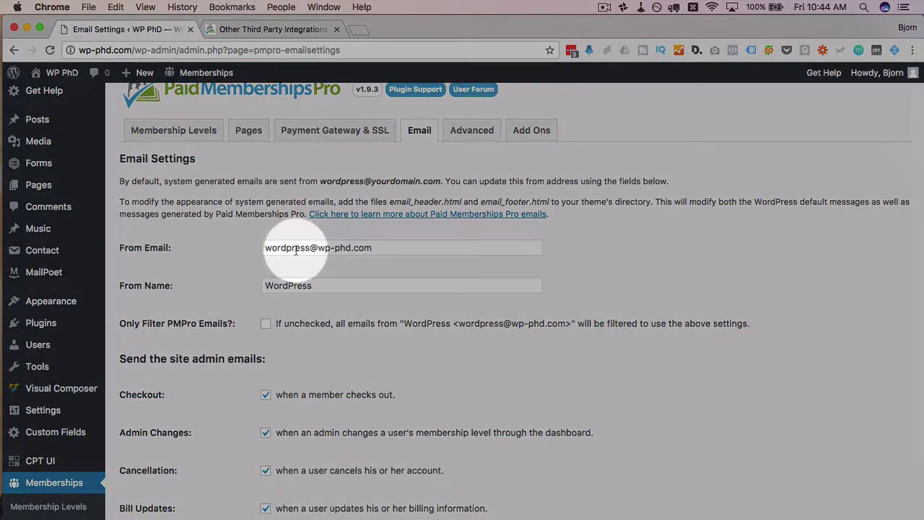
click(285, 248)
drag(285, 248, 370, 248)
drag(318, 285, 253, 299)
scroll(246, 301, down, 1)
click(246, 301)
scroll(246, 300, down, 1)
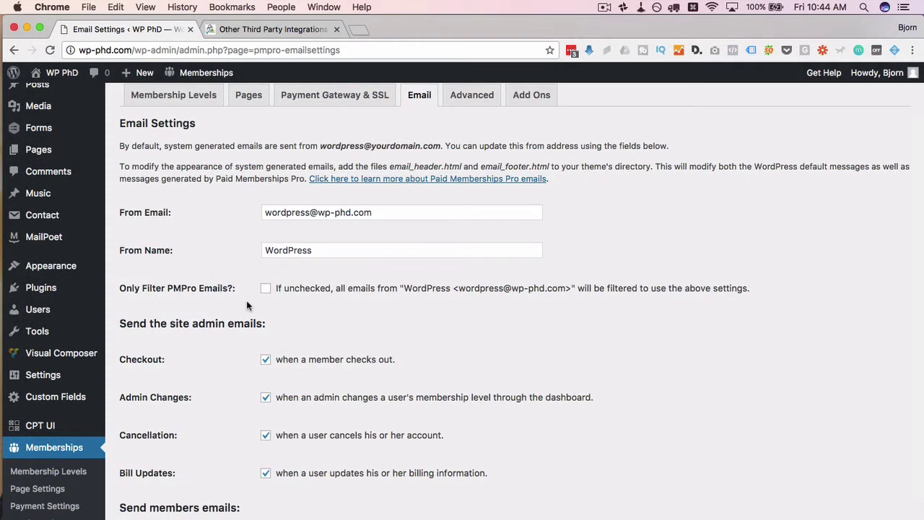
drag(264, 212, 372, 212)
drag(330, 249, 222, 248)
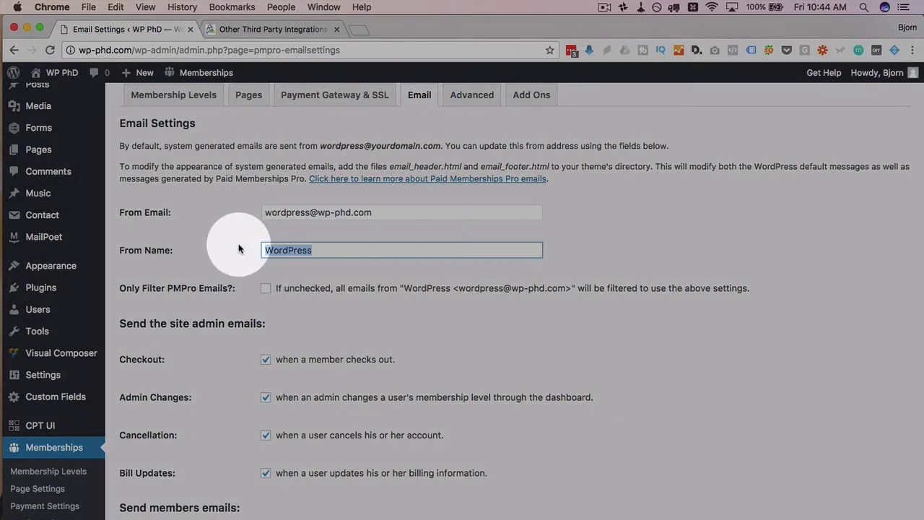
click(318, 224)
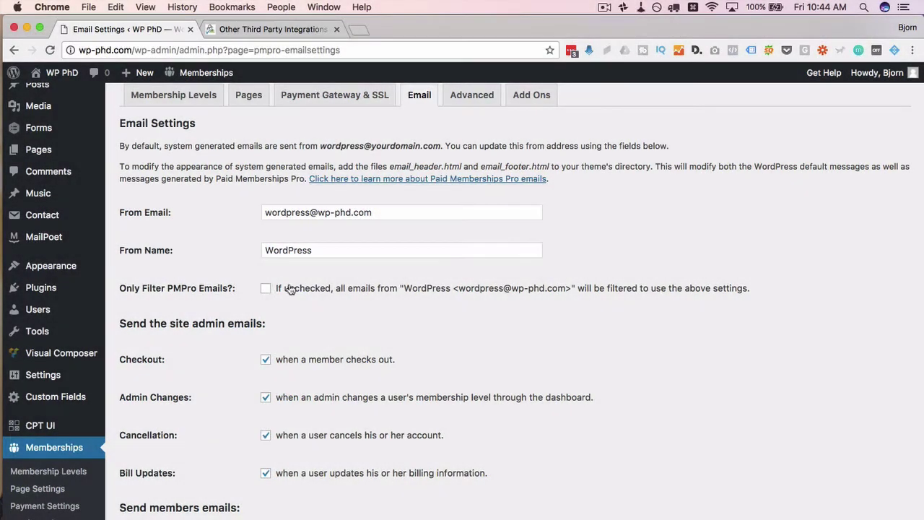
Step: Turn on Only Filter PMPro Emails and leave the default WP new-user email unchecked
click(266, 288)
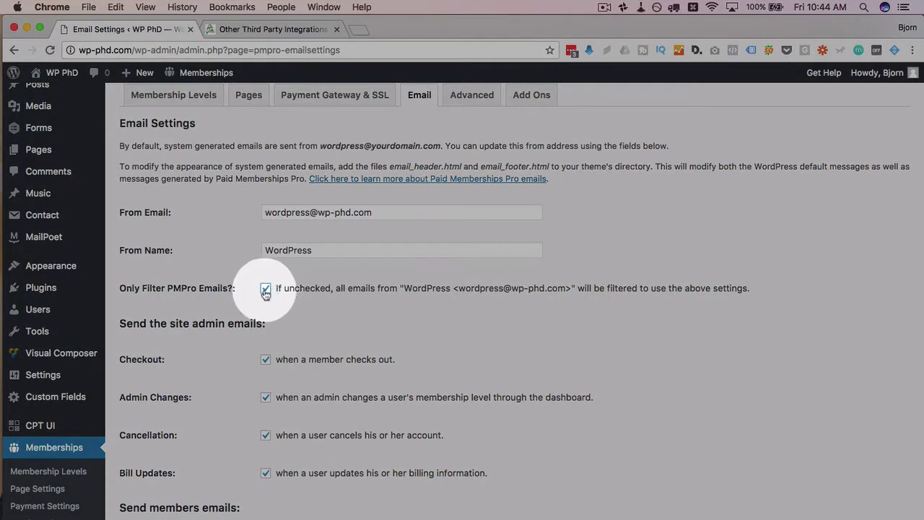
double_click(315, 250)
double_click(300, 212)
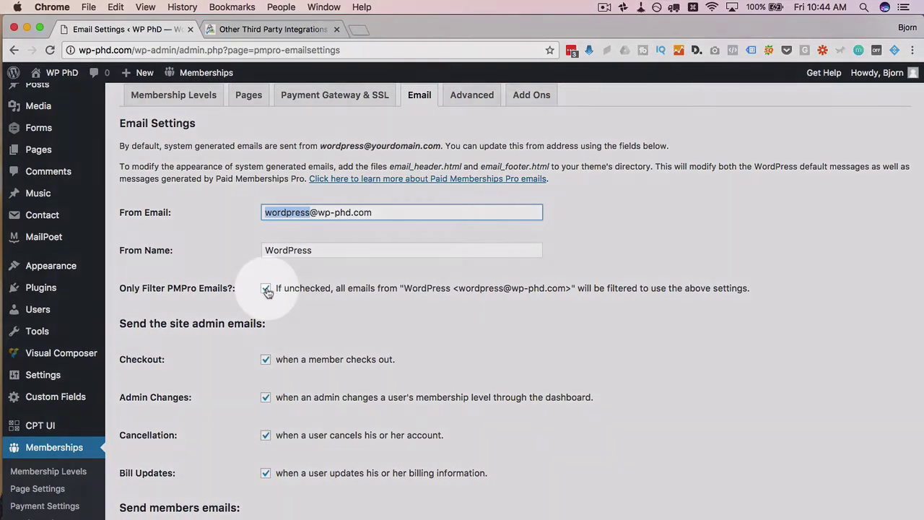
click(265, 288)
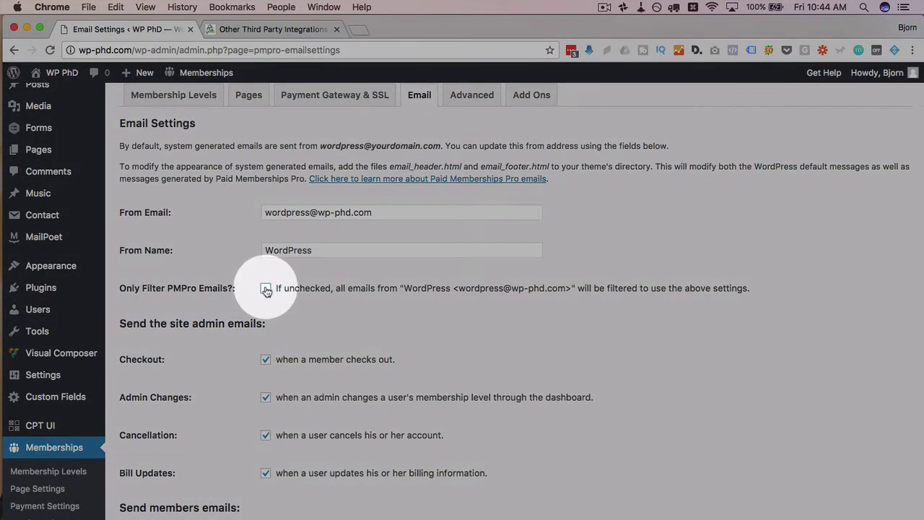
click(266, 288)
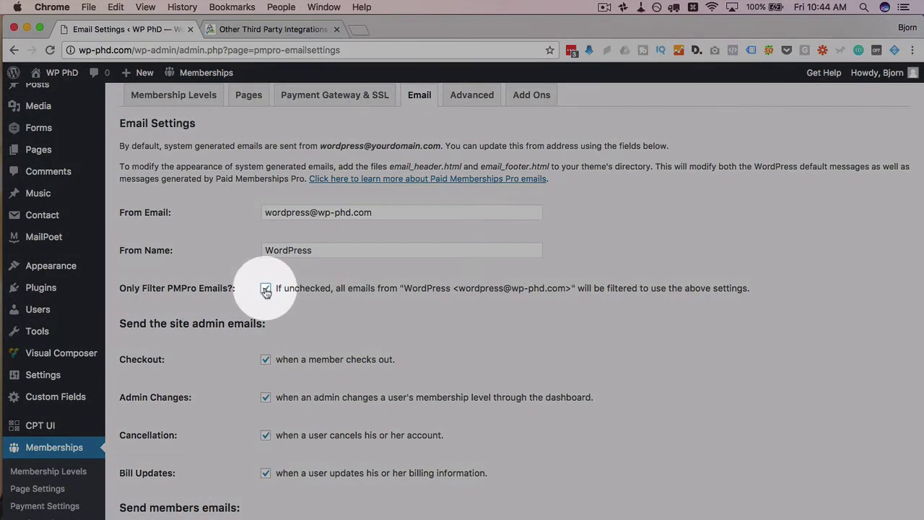
scroll(177, 359, down, 3)
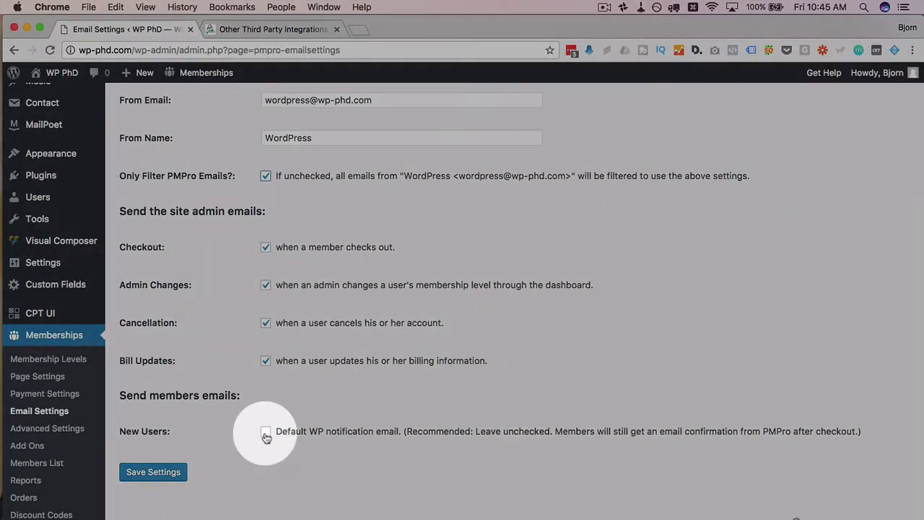
drag(444, 436, 643, 437)
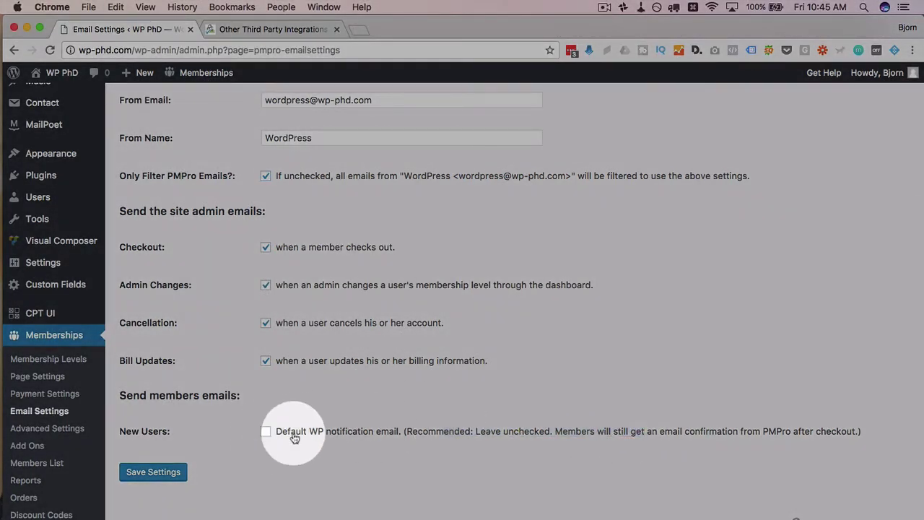
click(235, 389)
scroll(235, 390, down, 1)
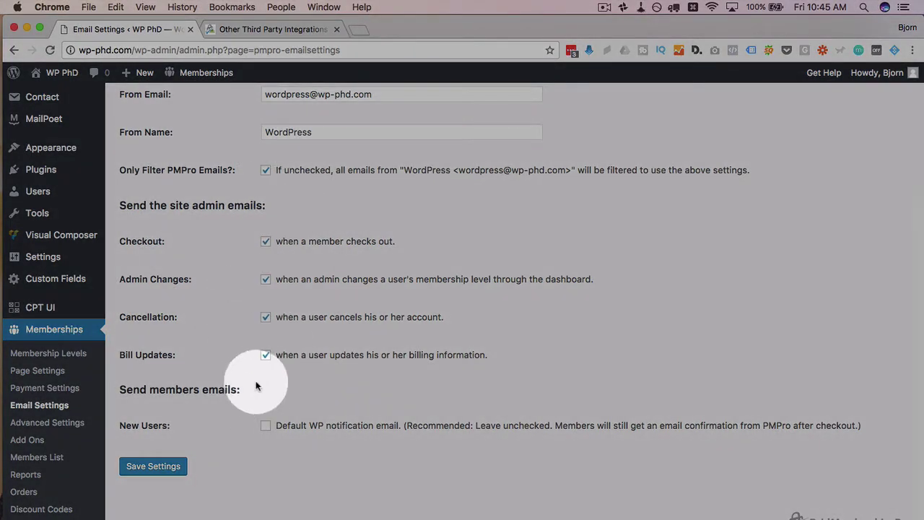
Step: Save the email settings and switch to the Advanced settings tab
click(150, 466)
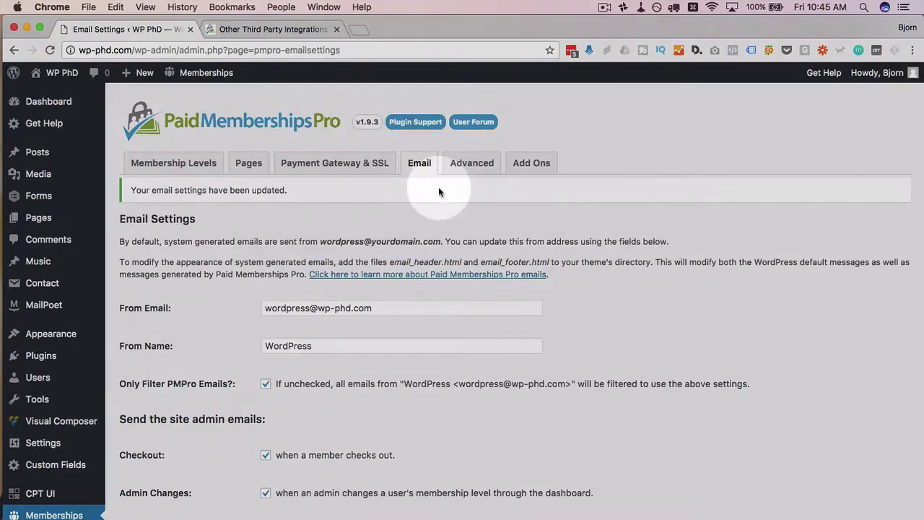
click(472, 164)
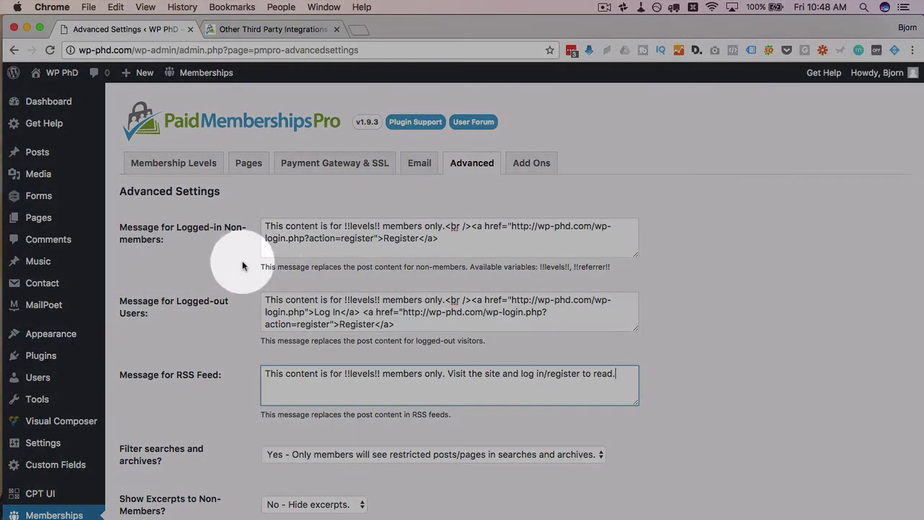
click(446, 237)
drag(445, 237, 280, 216)
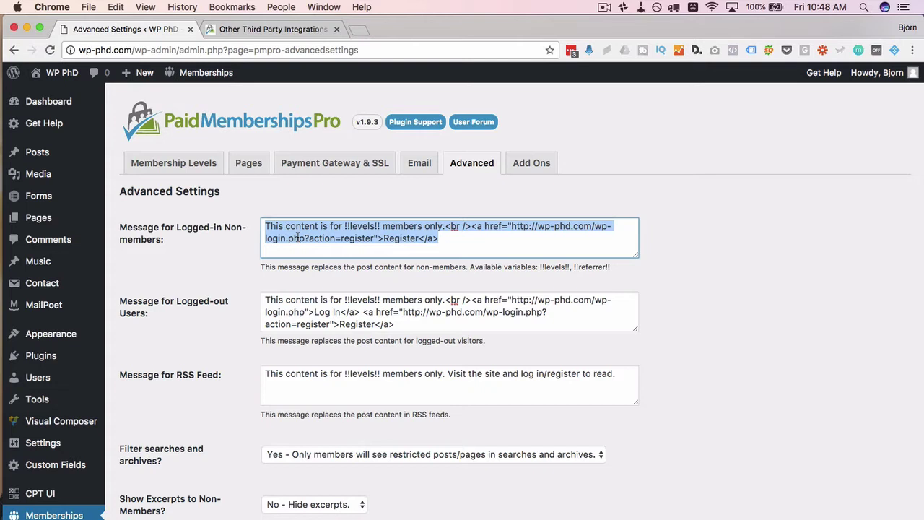
click(298, 236)
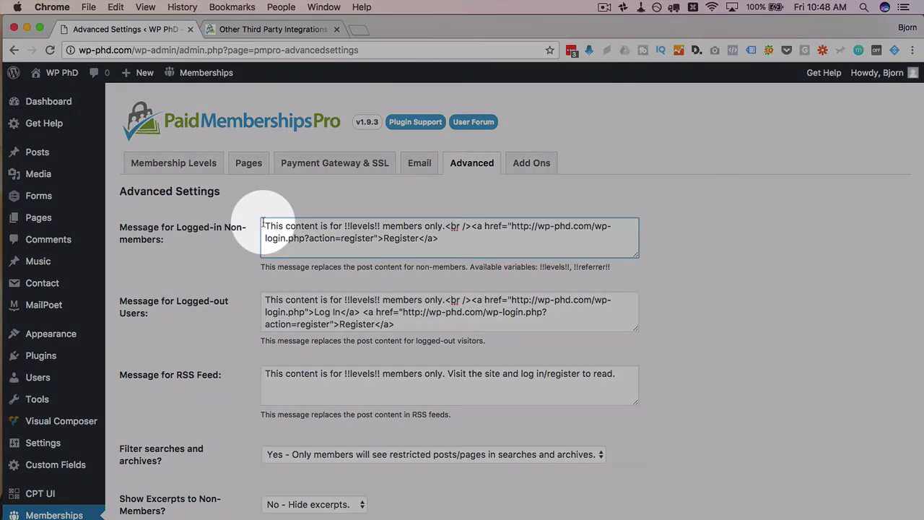
drag(265, 226, 381, 226)
click(352, 225)
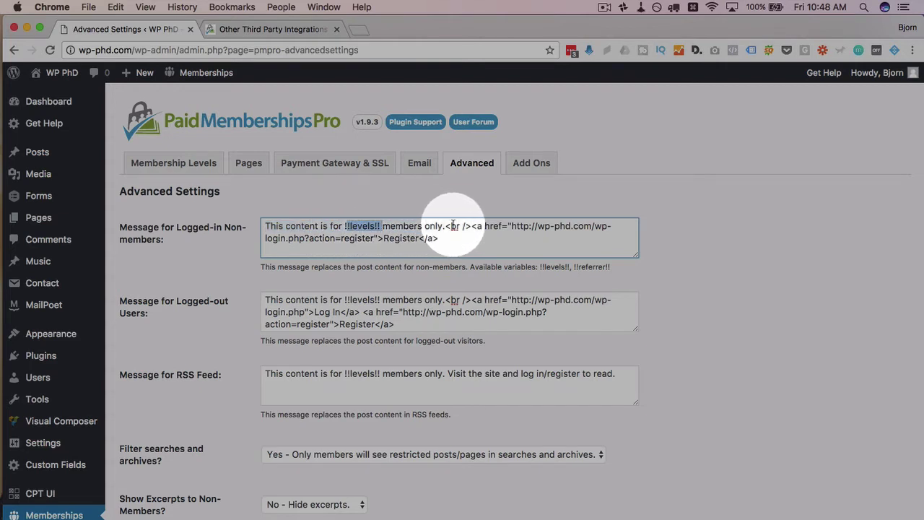
drag(448, 226, 443, 244)
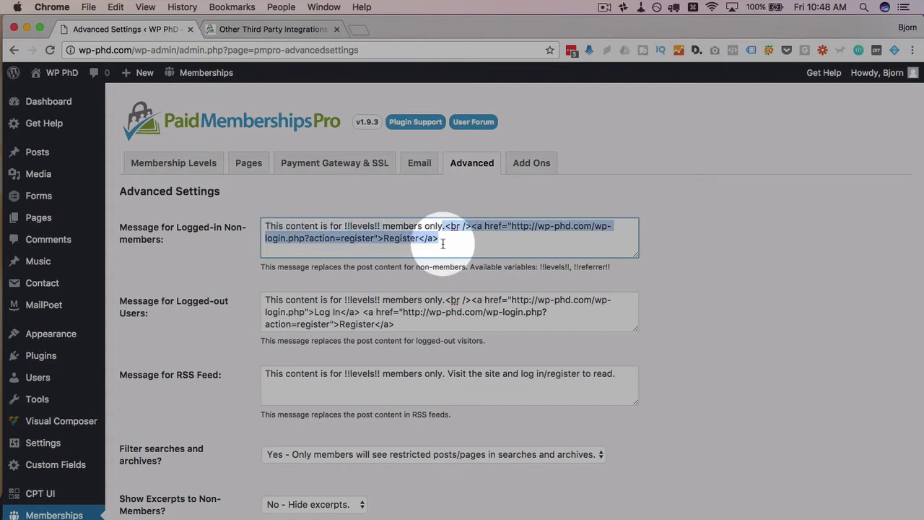
click(443, 244)
scroll(443, 244, down, 3)
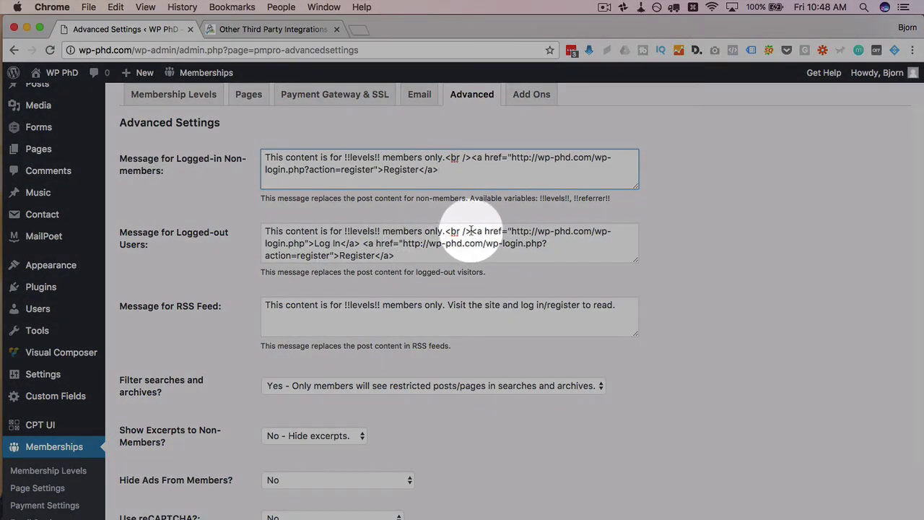
drag(471, 231, 360, 242)
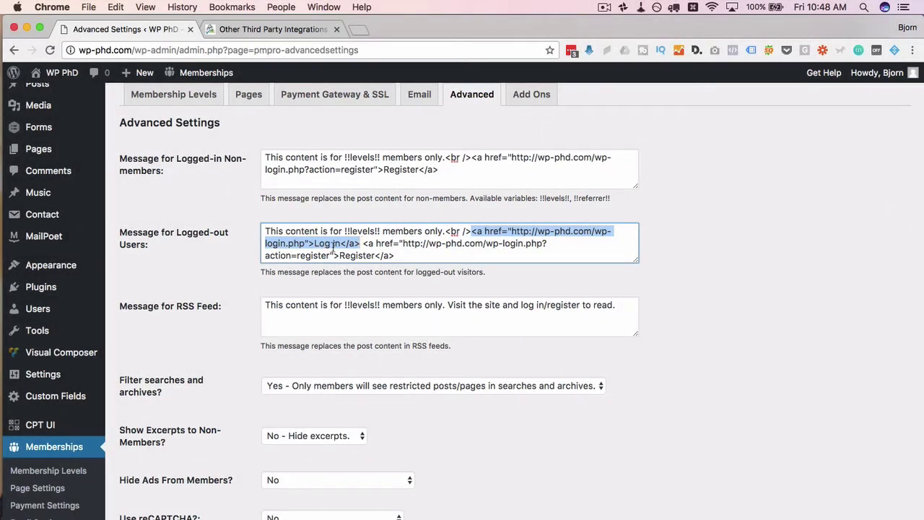
click(243, 295)
scroll(243, 294, down, 2)
click(307, 280)
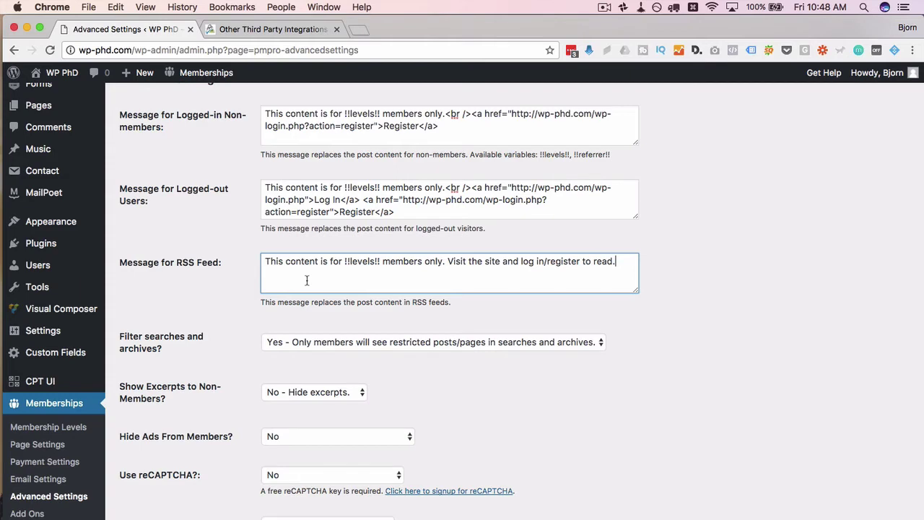
drag(621, 278, 237, 252)
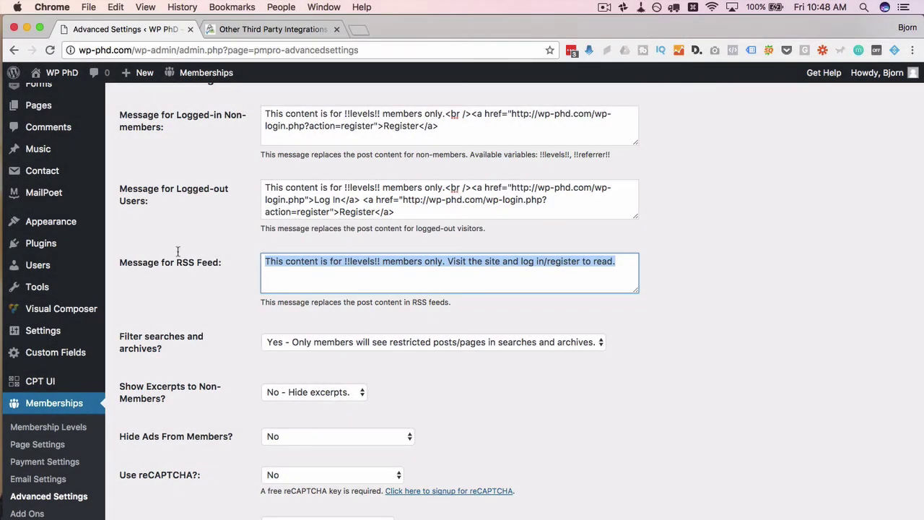
click(225, 263)
scroll(229, 295, down, 3)
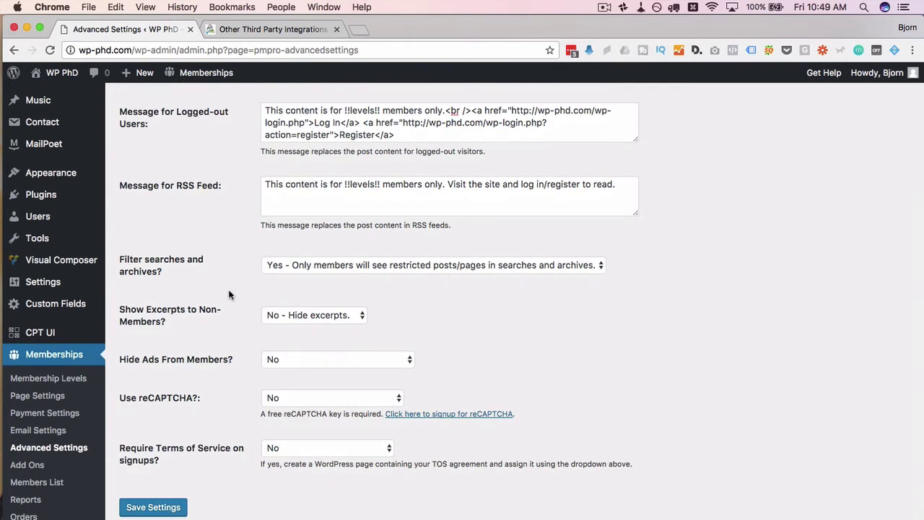
Step: Keep 'Filter searches and archives?' on Yes and set 'Show Excerpts to Non-Members?' to 'Yes - Show excerpts'
scroll(228, 294, down, 2)
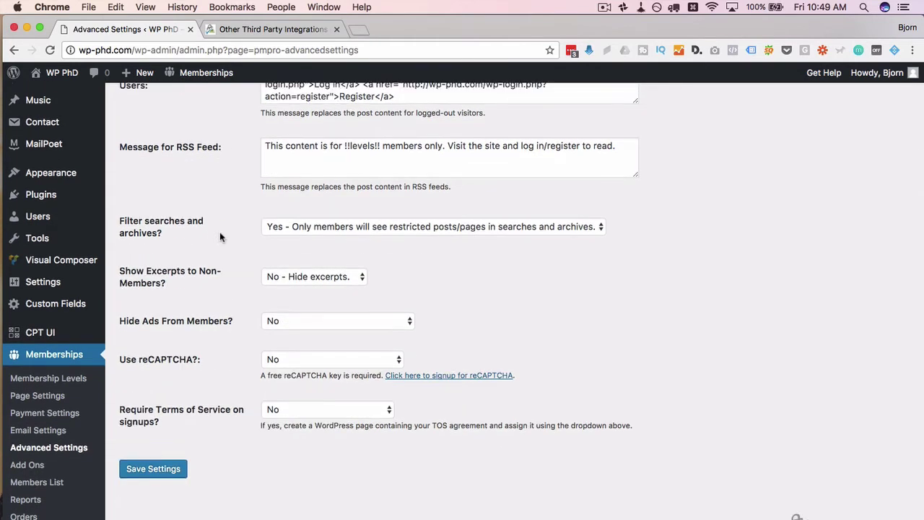
click(297, 232)
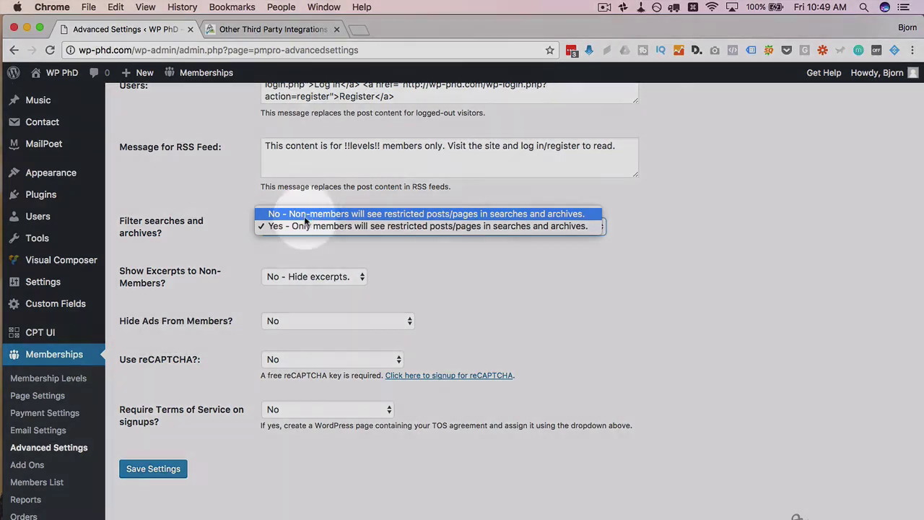
click(290, 228)
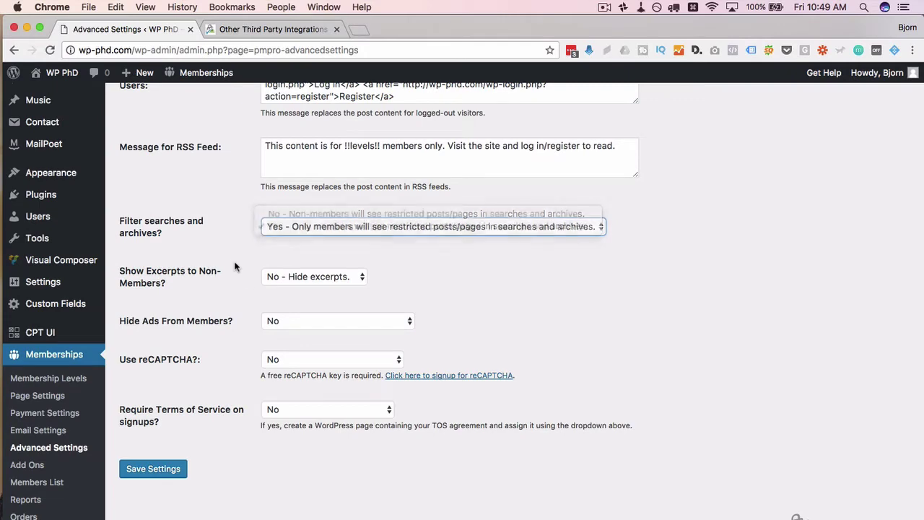
click(448, 213)
scroll(246, 253, down, 1)
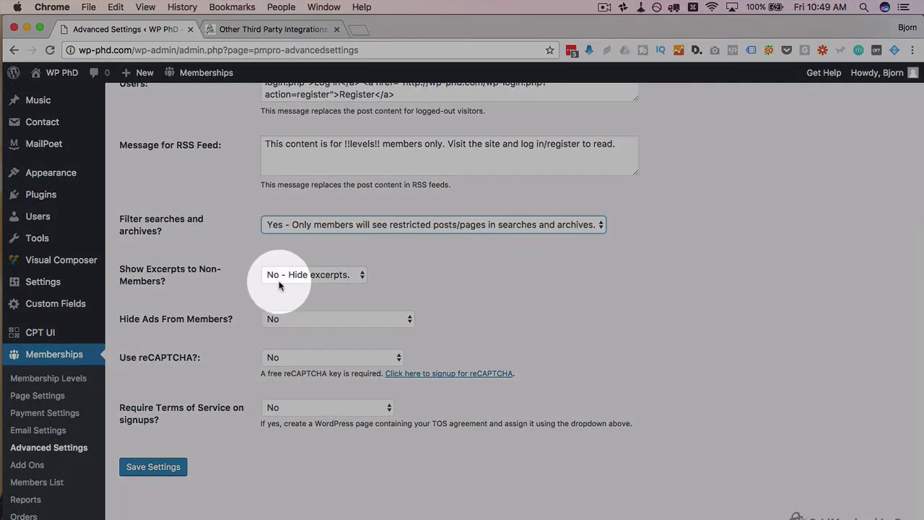
click(289, 281)
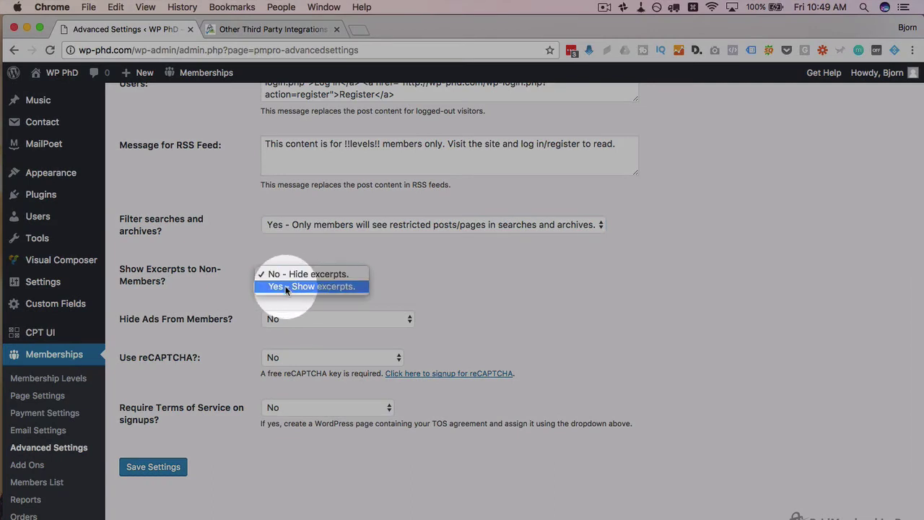
click(286, 286)
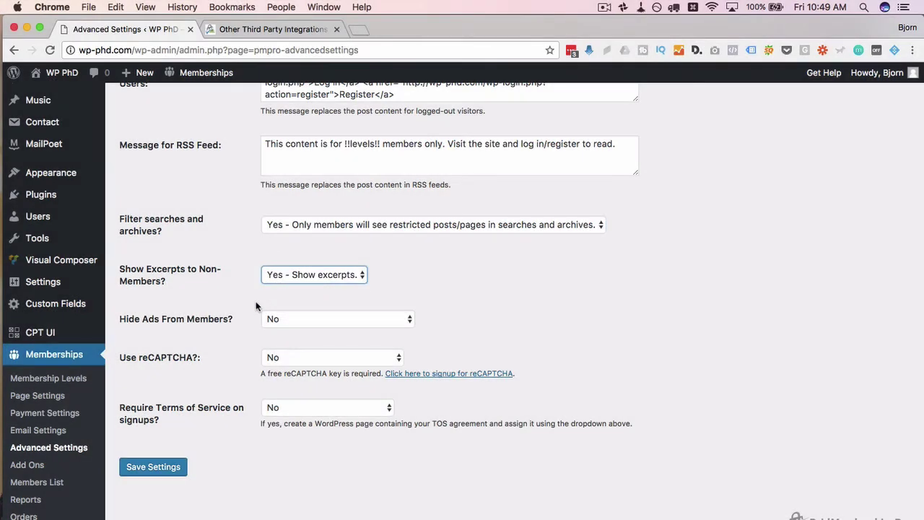
scroll(255, 301, up, 5)
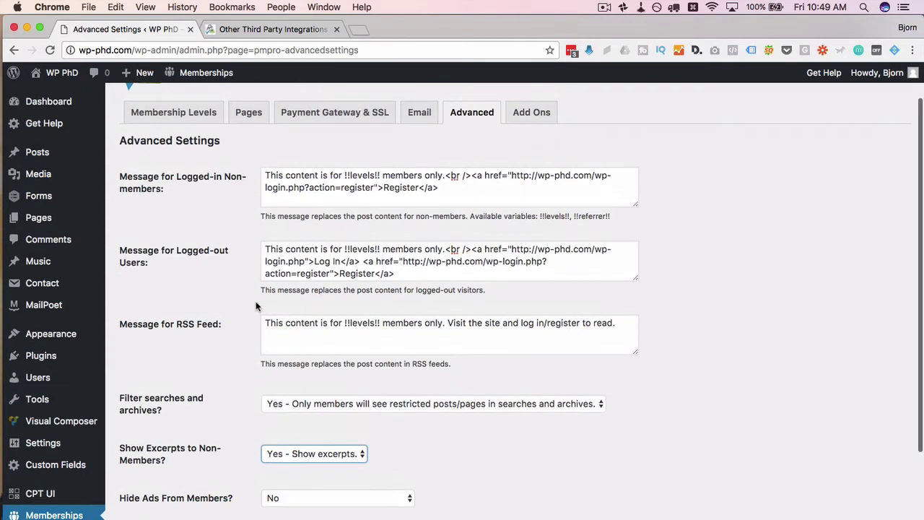
triple_click(268, 175)
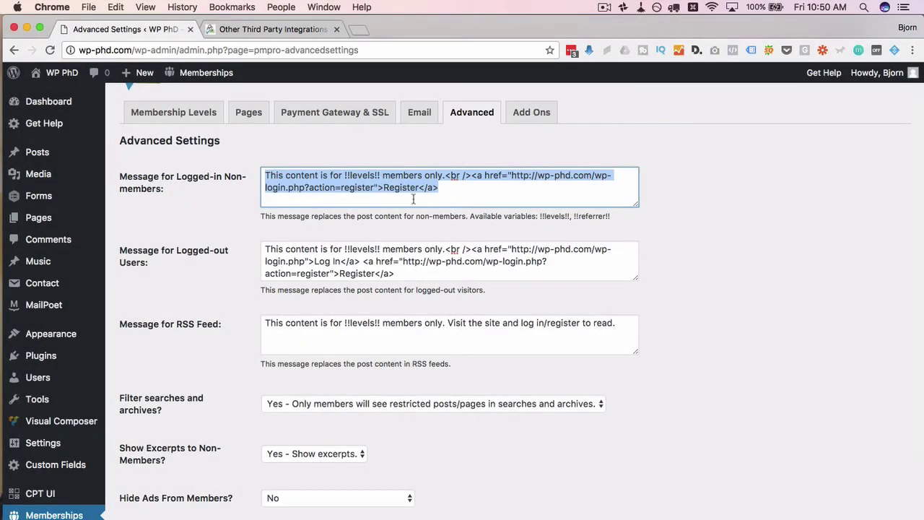
scroll(261, 302, down, 5)
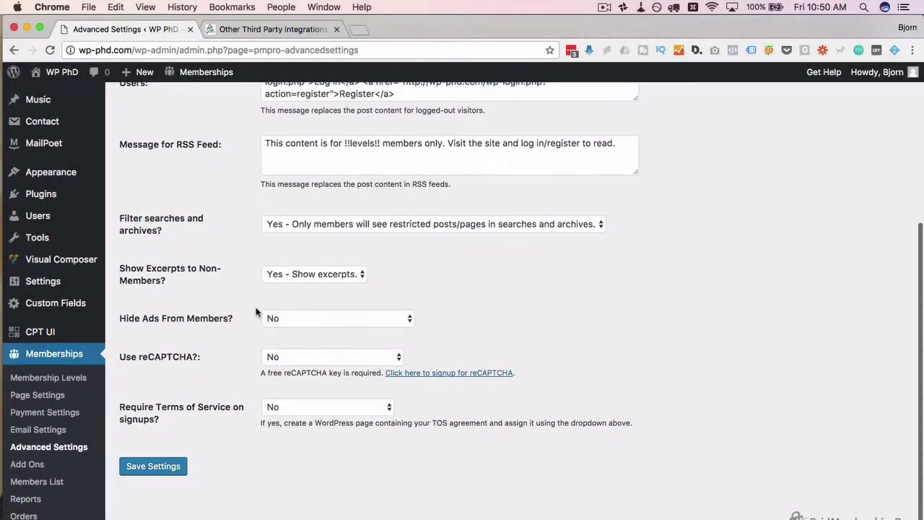
Step: Check the Hide Ads From Members? choices, leaving ads visible to members
click(276, 320)
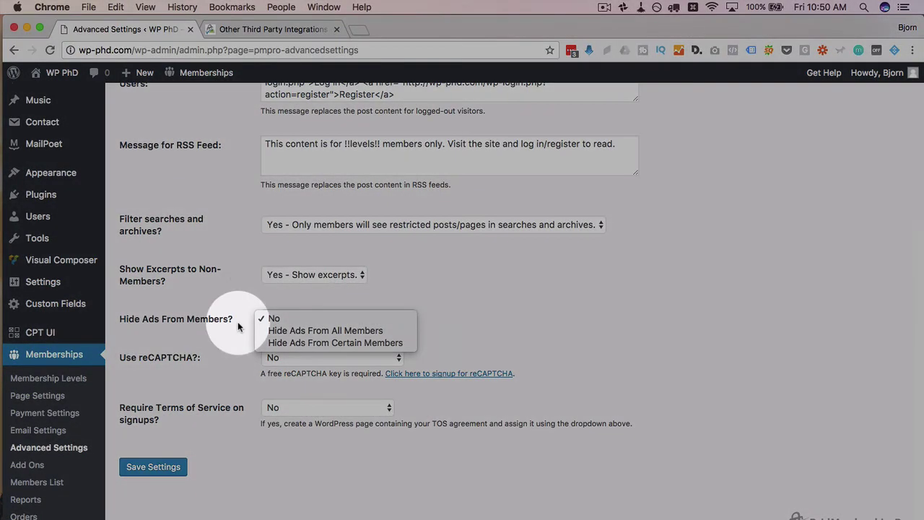
click(266, 318)
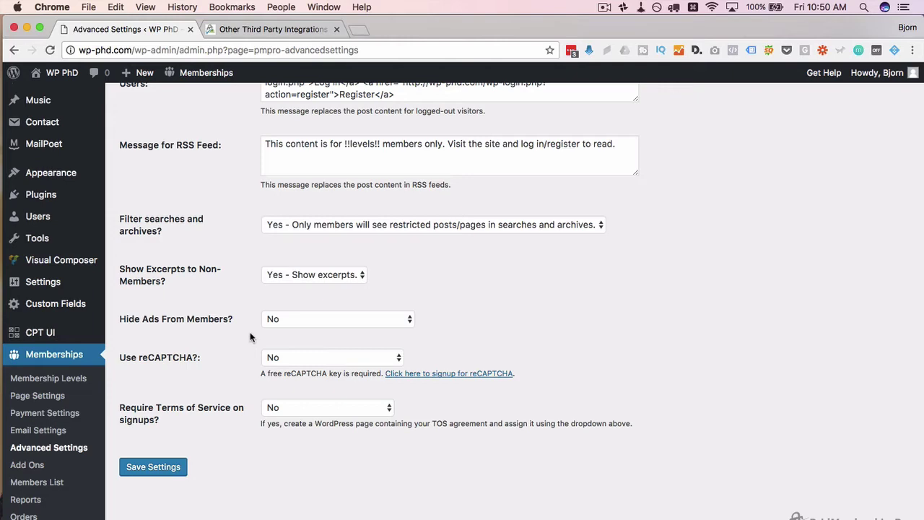
click(267, 319)
click(249, 336)
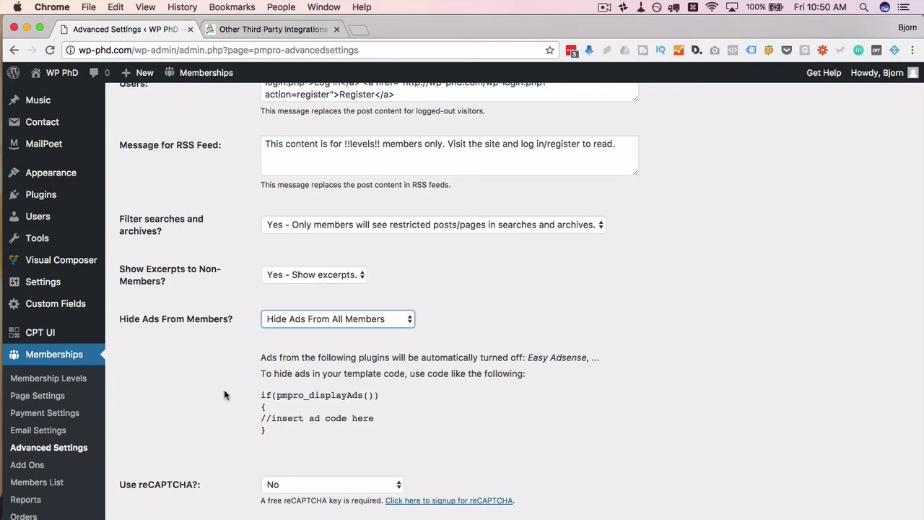
Step: Review the pmpro_displayAds and ad-plugin help text, then set Hide Ads From Members? to No
drag(224, 395, 268, 392)
triple_click(263, 396)
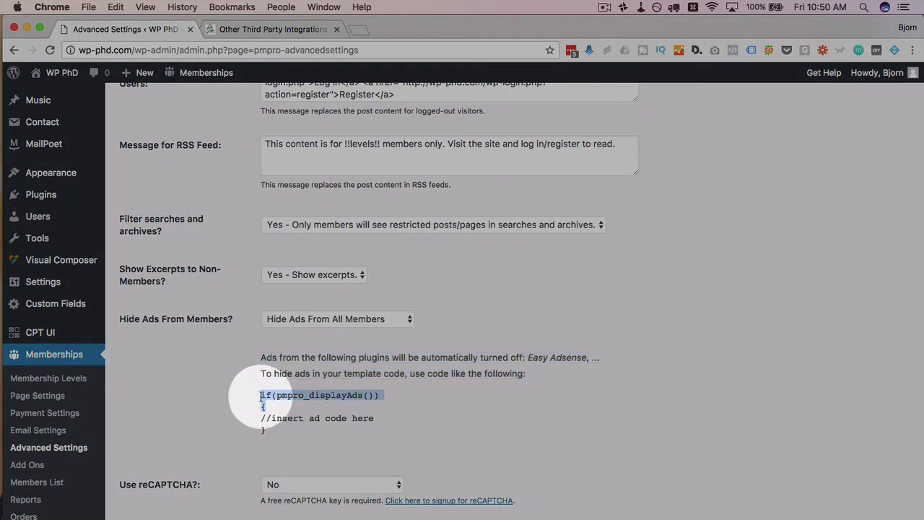
drag(528, 357, 592, 358)
click(599, 357)
triple_click(597, 358)
click(597, 358)
double_click(597, 358)
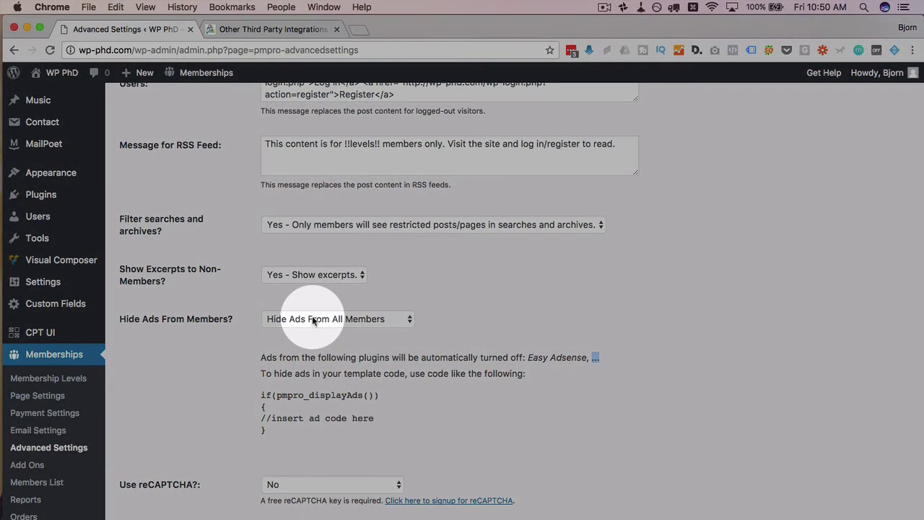
click(306, 319)
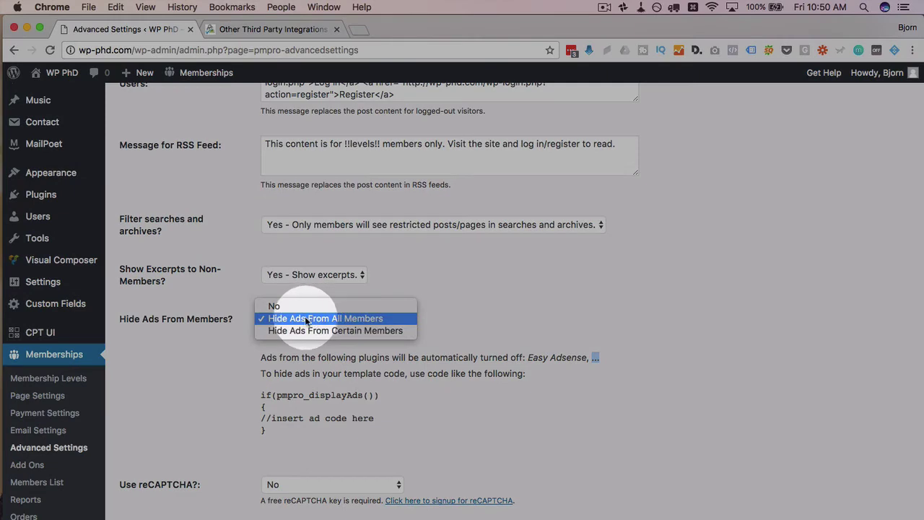
click(281, 313)
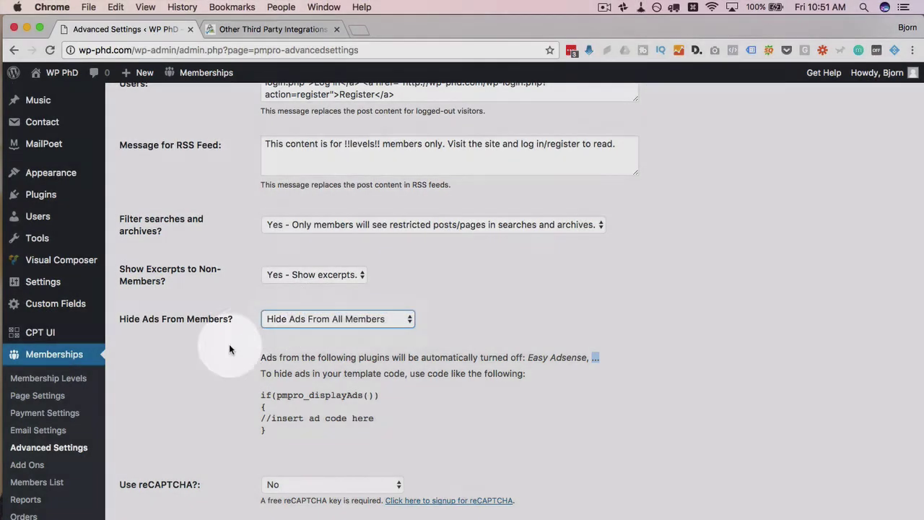
scroll(236, 354, down, 1)
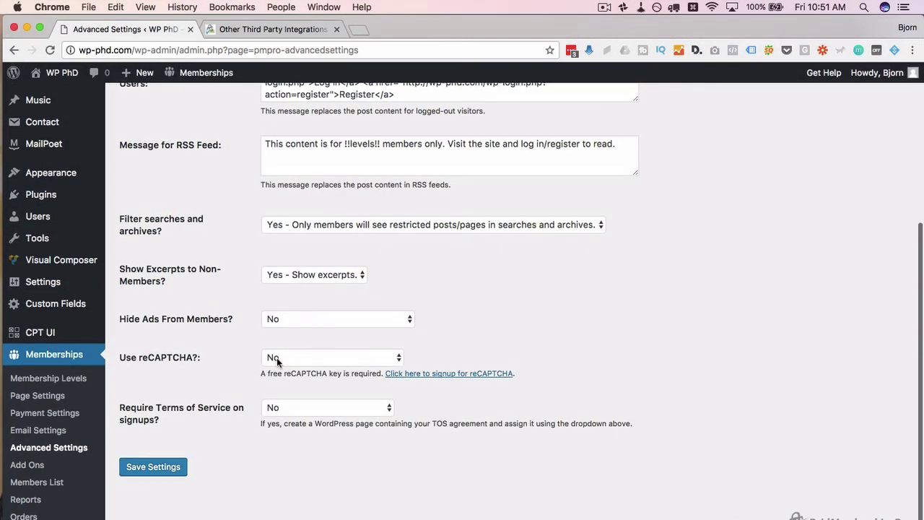
click(277, 356)
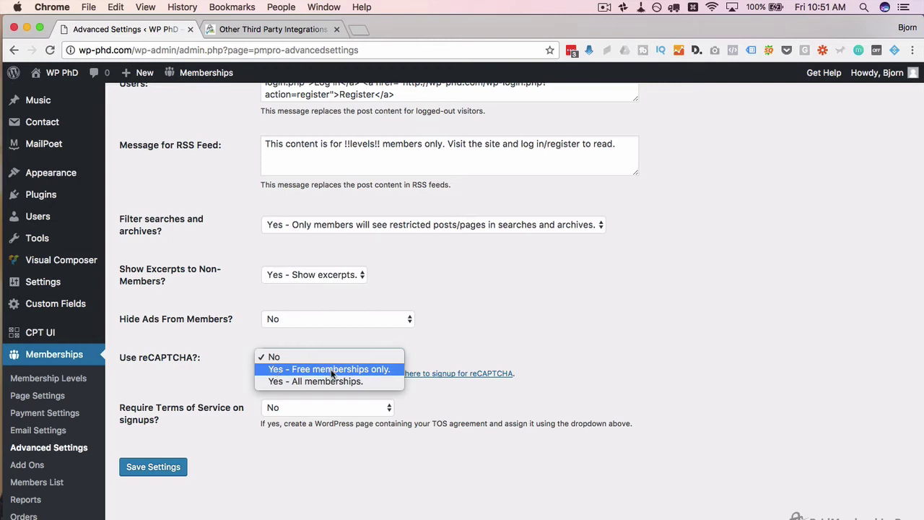
click(237, 374)
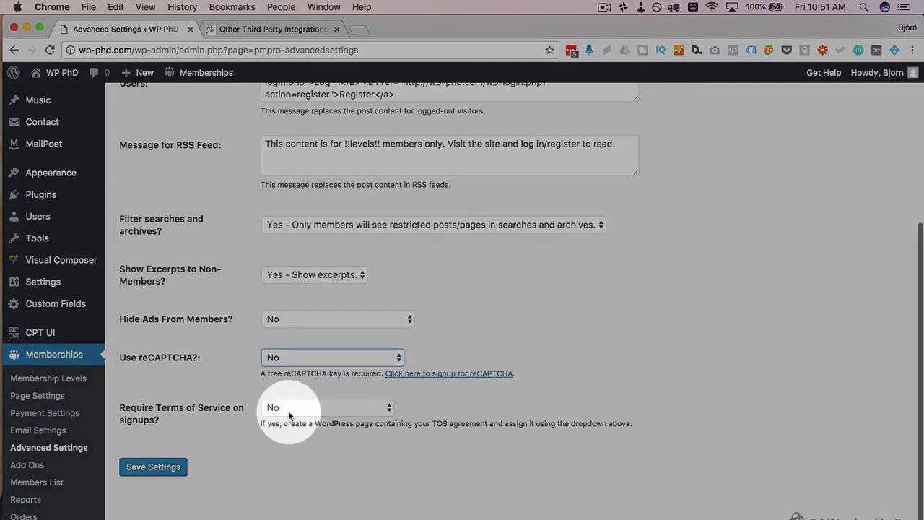
click(288, 410)
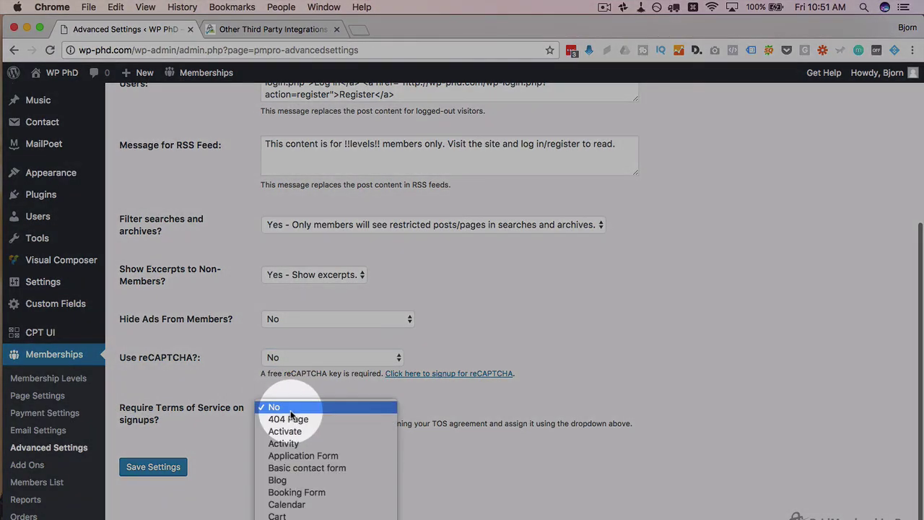
text(bo)
click(239, 445)
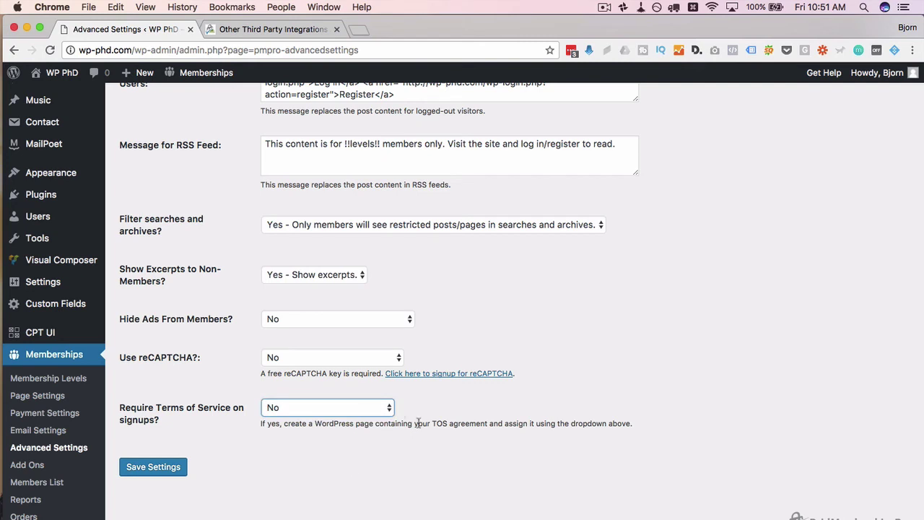
drag(156, 408, 214, 410)
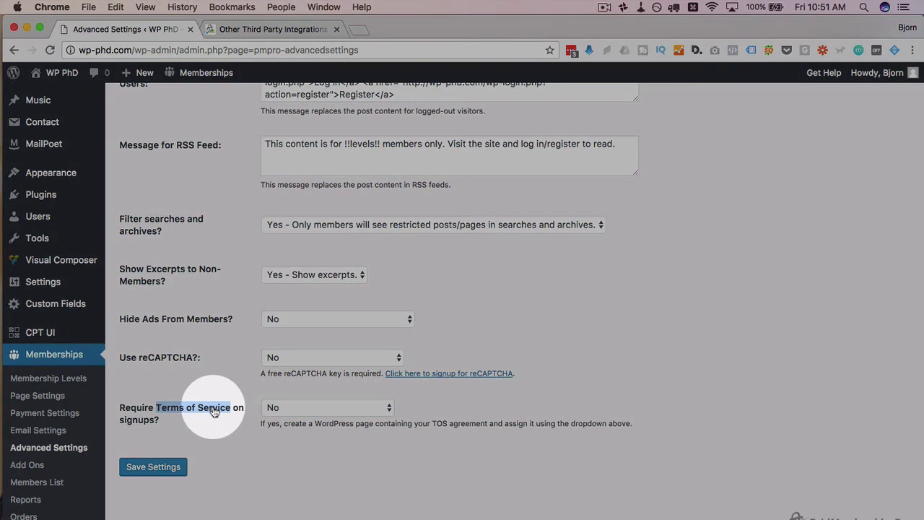
Step: Copy 'Terms of Service' and paste it as the title of a new page
right_click(213, 412)
click(217, 430)
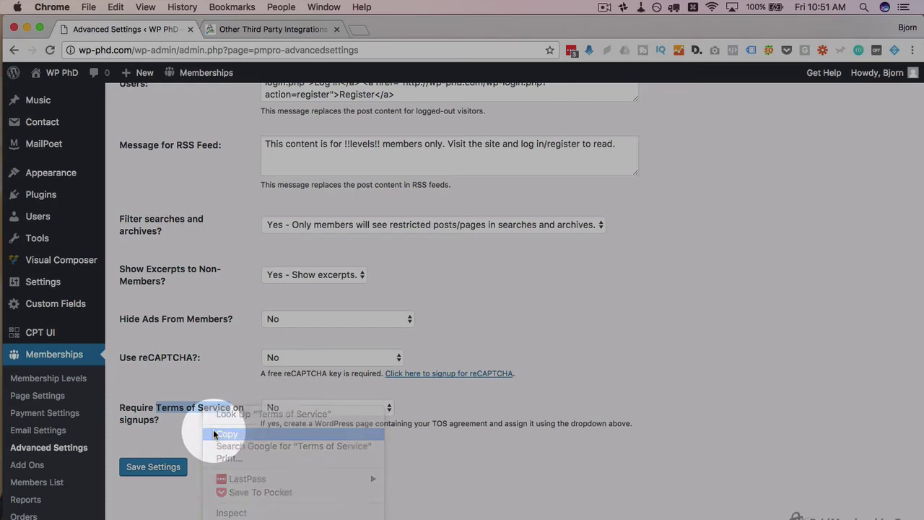
scroll(41, 196, up, 3)
mouse_move(39, 185)
super+click(121, 206)
click(303, 27)
key(super+v)
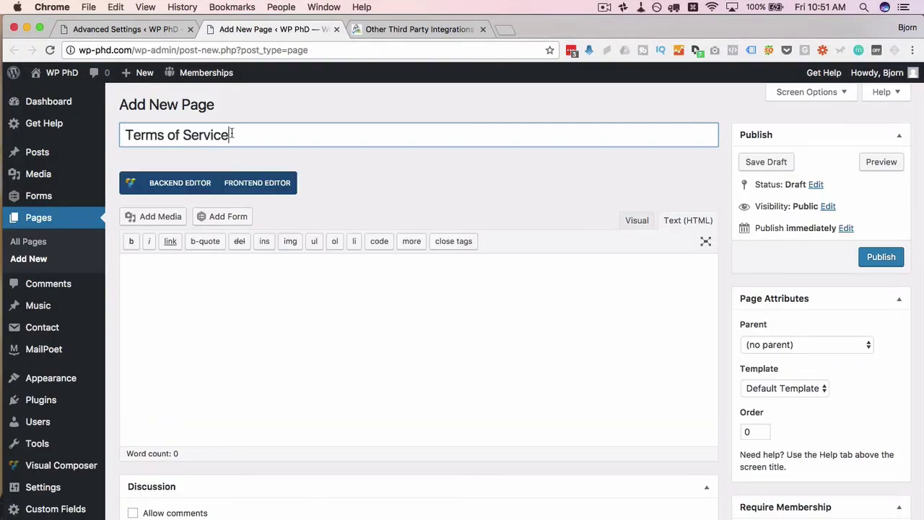
Step: Write 'These are the terms!' as the body, publish the page, and return to Advanced Settings
click(269, 274)
text(These are the ther)
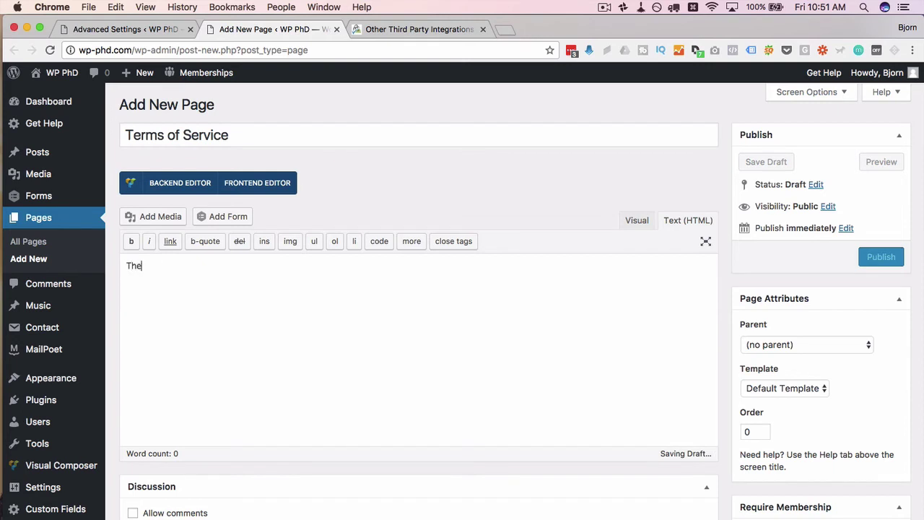
key(BackSpace)
key(BackSpace)
key(BackSpace)
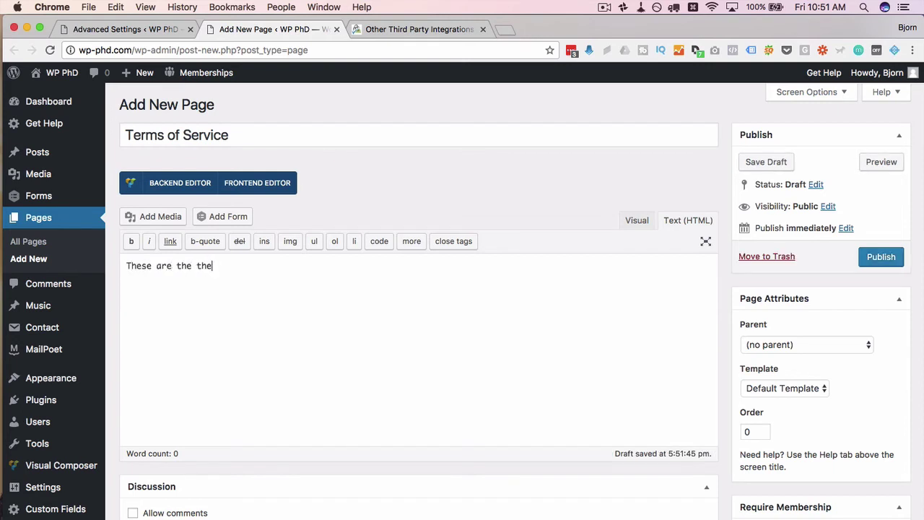
text(erms!)
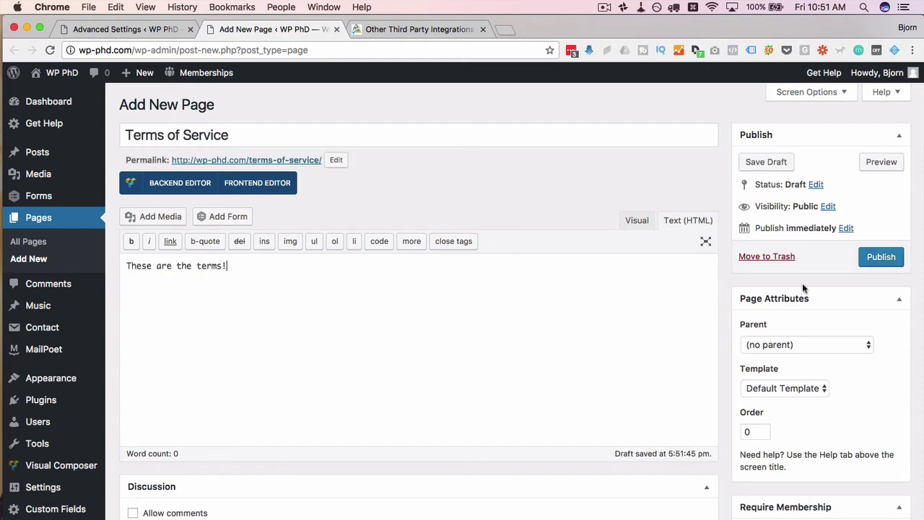
click(881, 257)
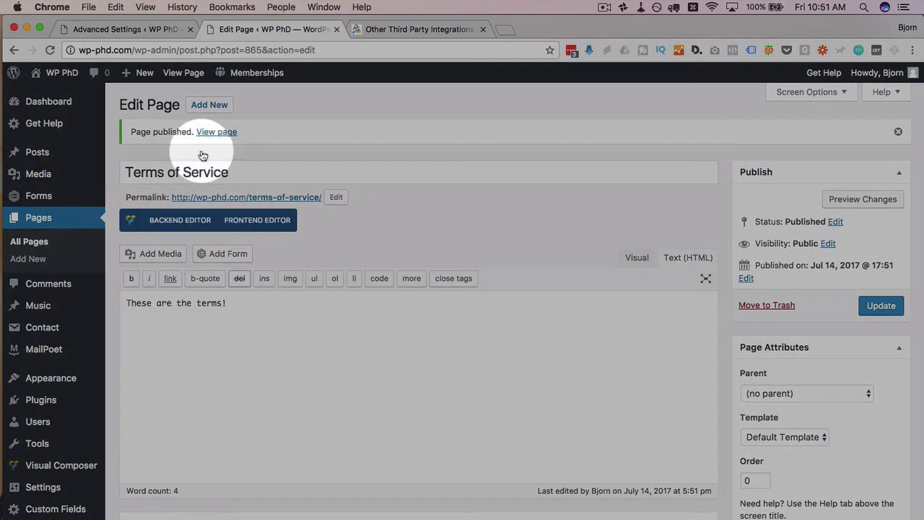
click(173, 28)
scroll(195, 368, down, 3)
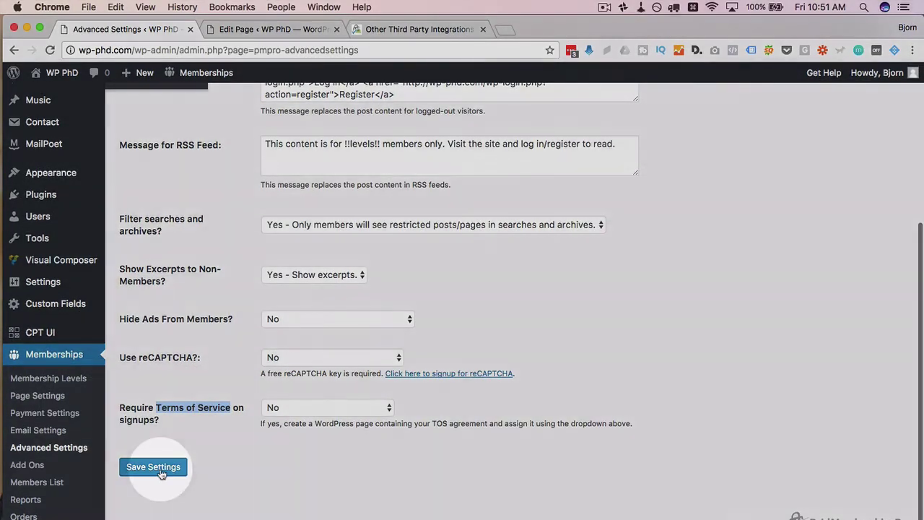
Step: Set 'Require Terms of Service on signups?' to the Terms of Service page and save the advanced settings
click(153, 468)
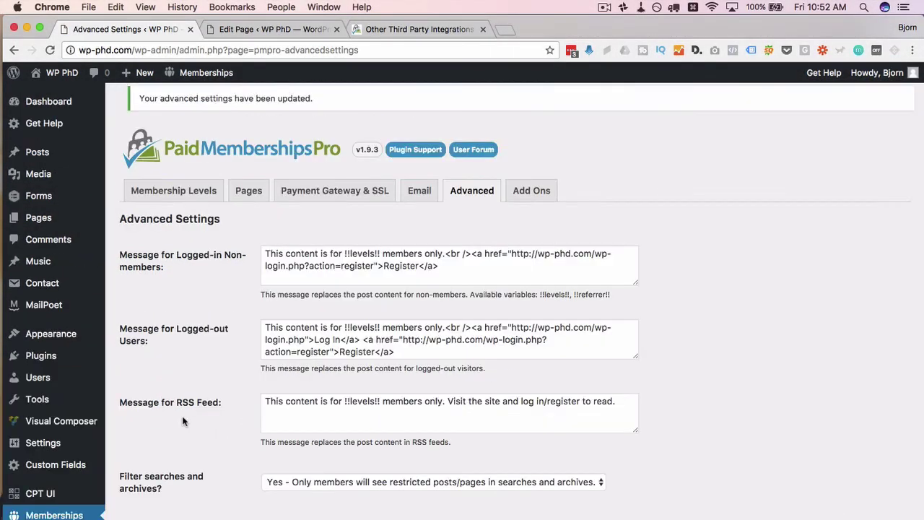
click(296, 410)
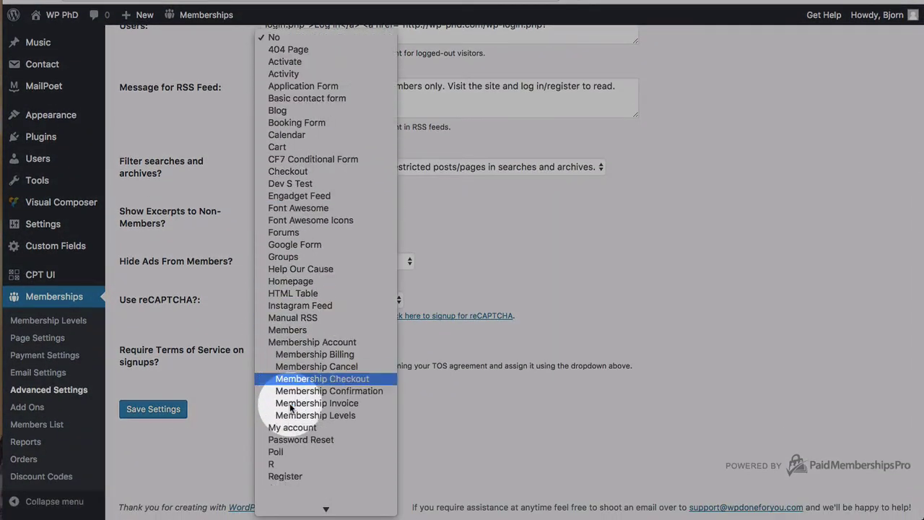
scroll(290, 402, down, 3)
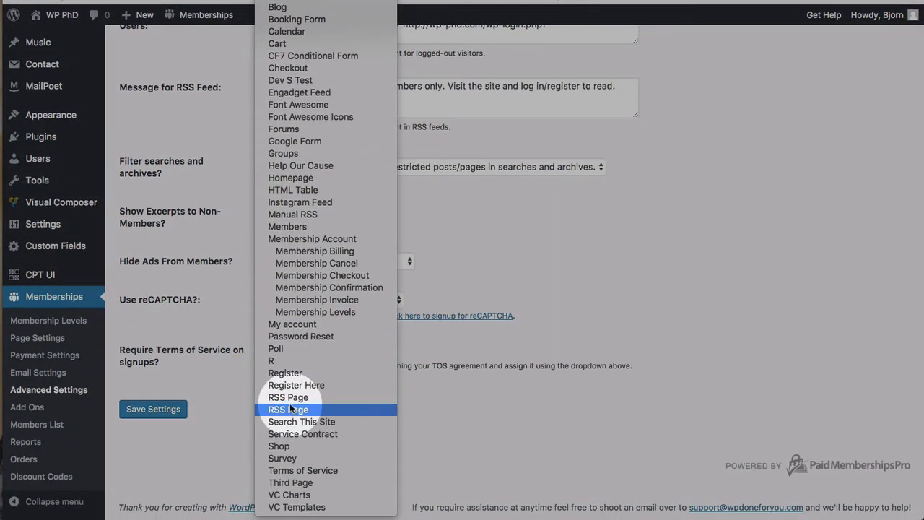
key(Escape)
key(Down)
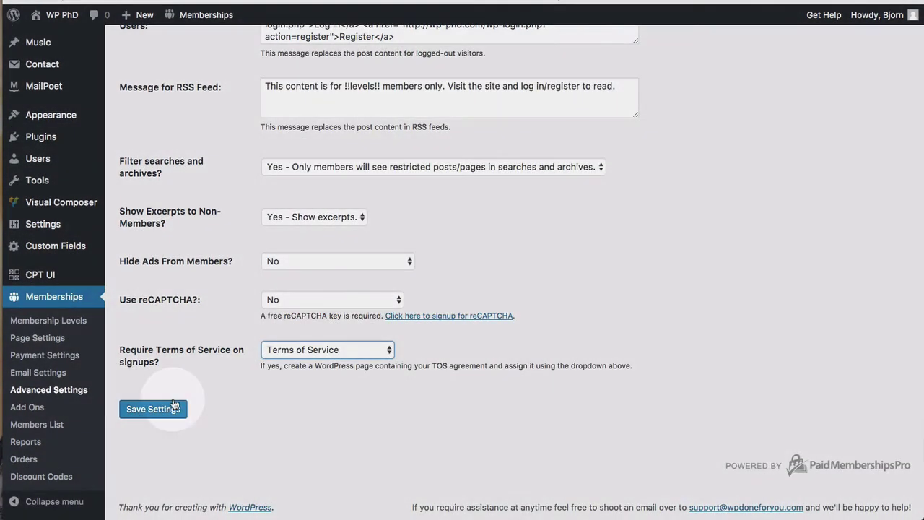
click(152, 408)
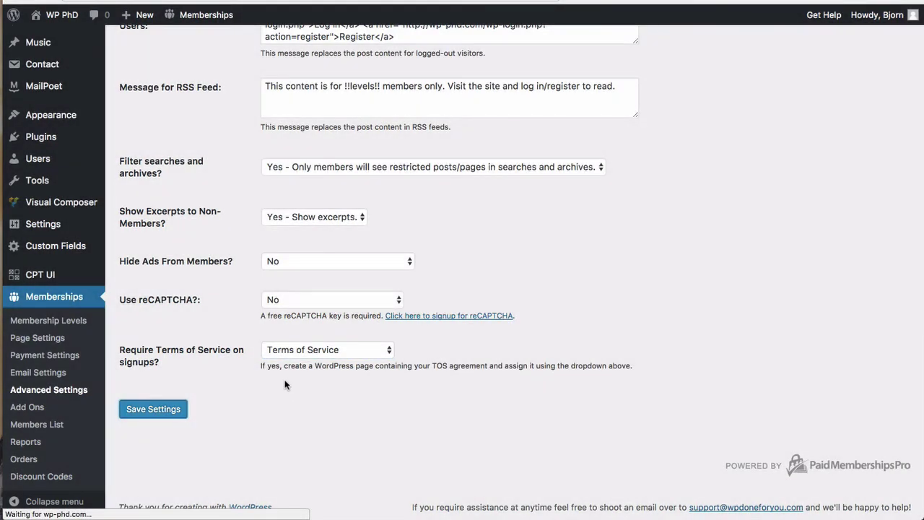
scroll(257, 477, down, 10)
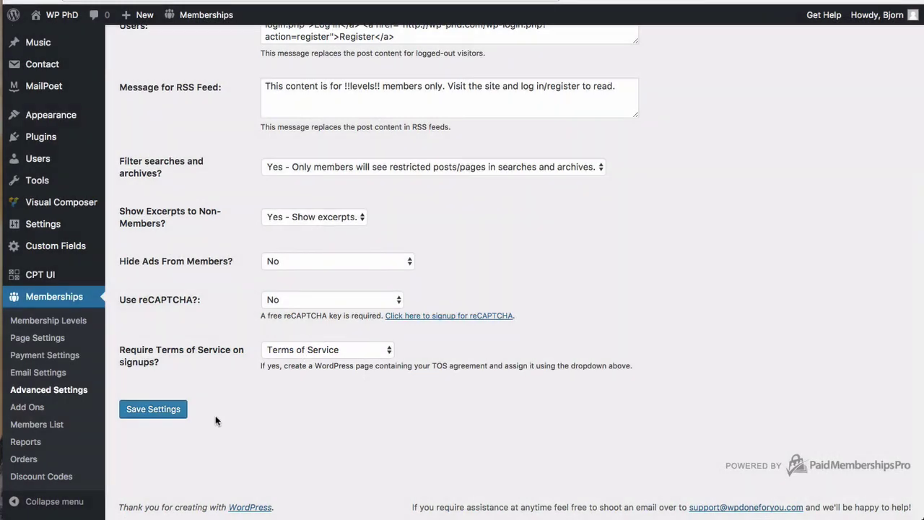
scroll(209, 412, up, 5)
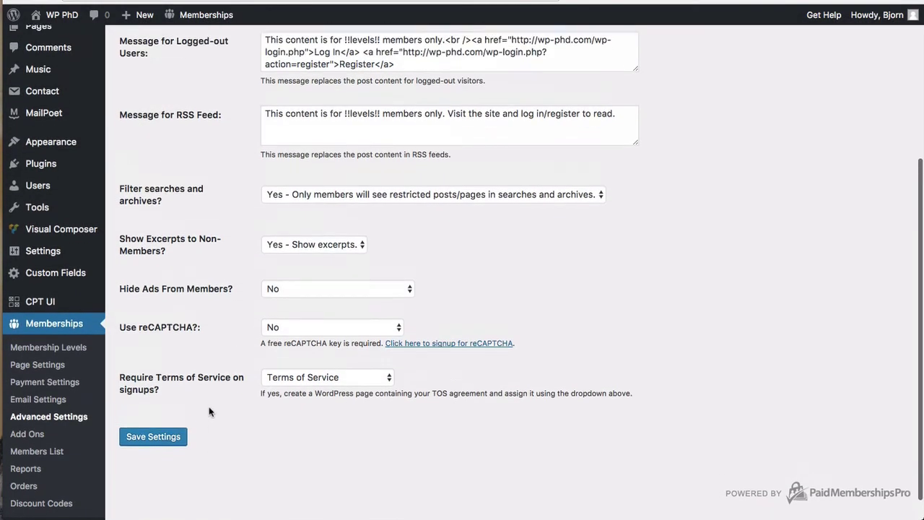